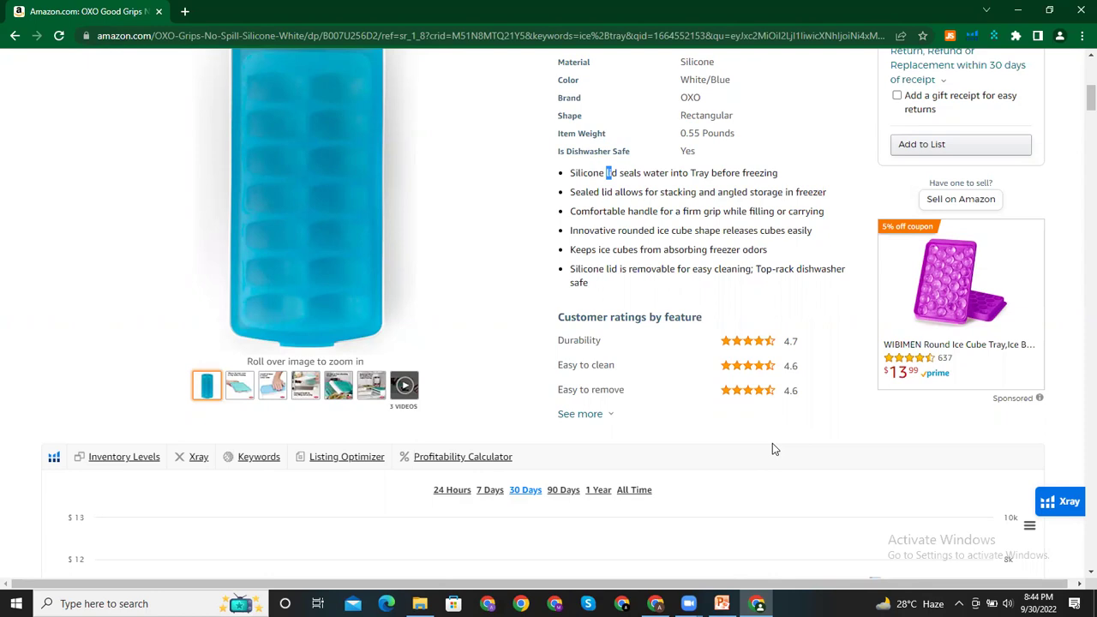
Step: Open Lecture#4, scroll to the Practical Of Helium 10 slide, then close PowerPoint
{"action": "left_click_drag", "start_coordinate": [1087, 99], "coordinate": [1078, 73]}
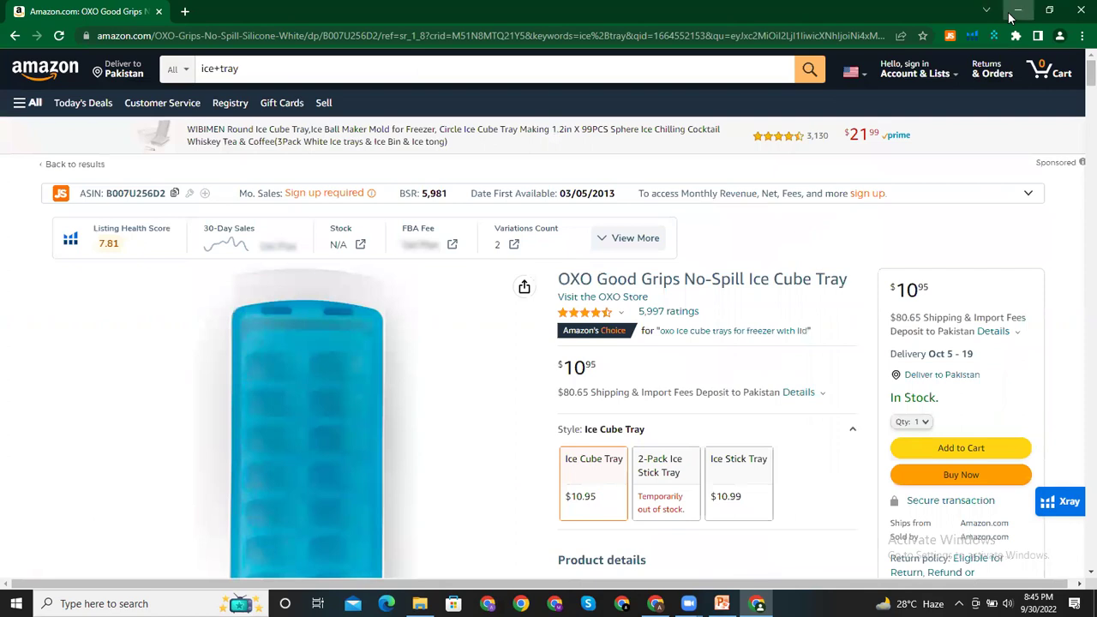
{"action": "left_click", "coordinate": [1017, 10]}
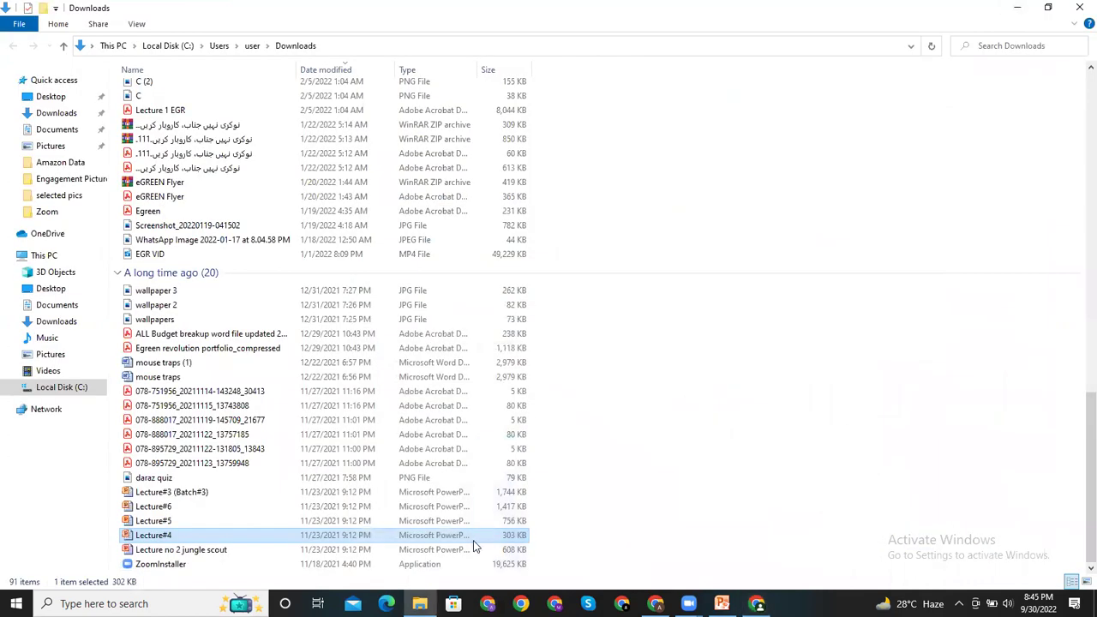
{"action": "left_click", "coordinate": [722, 604]}
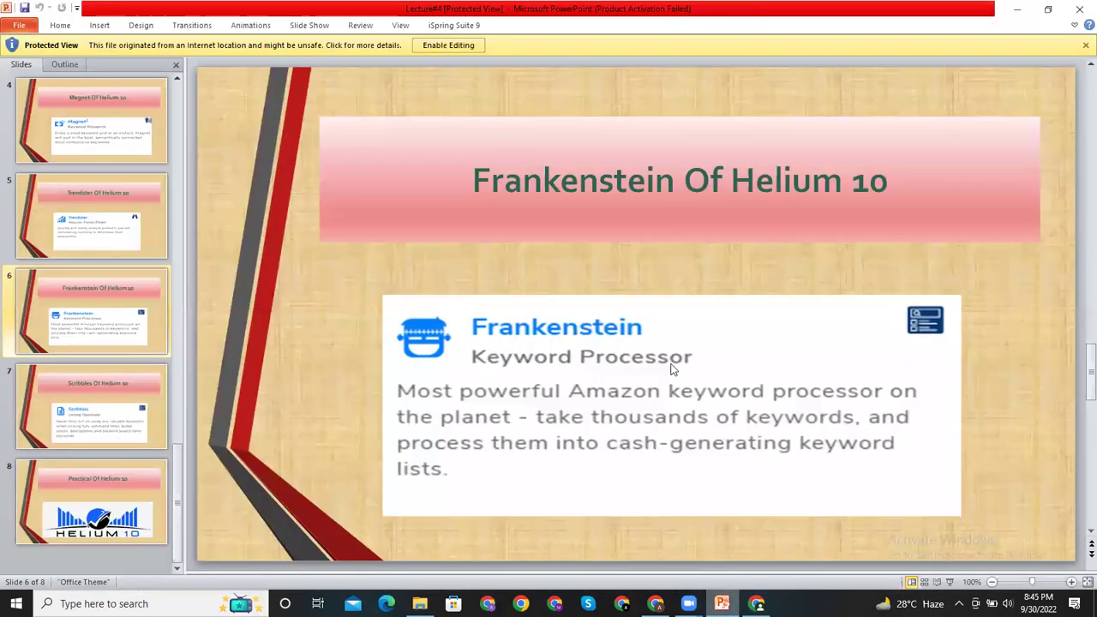
{"action": "scroll", "coordinate": [690, 361], "scroll_direction": "down", "scroll_amount": 2}
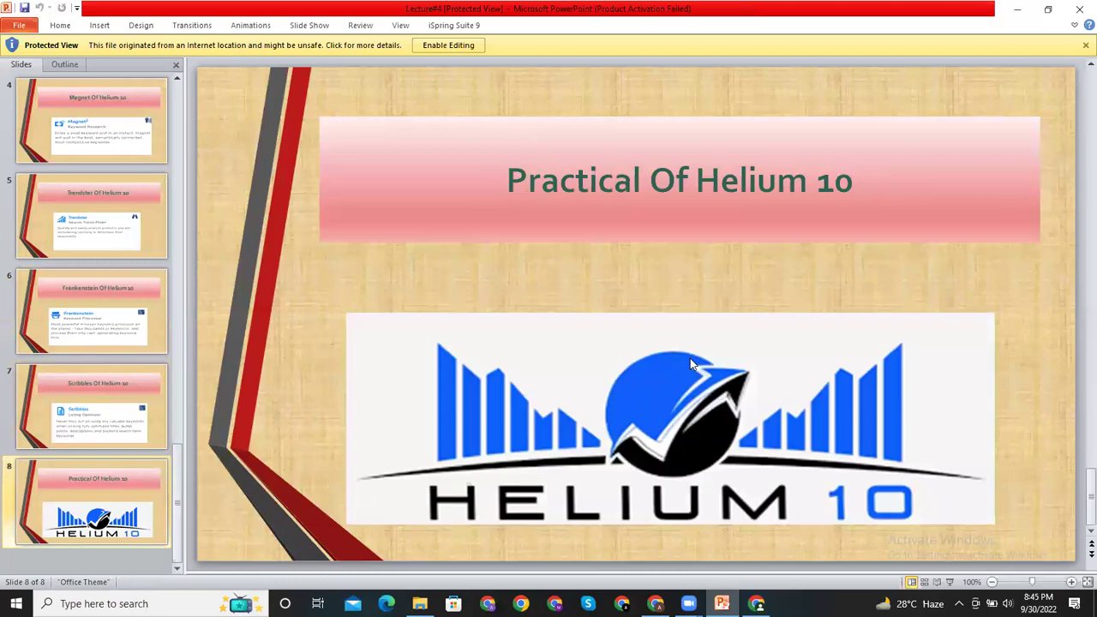
{"action": "left_click", "coordinate": [1079, 9]}
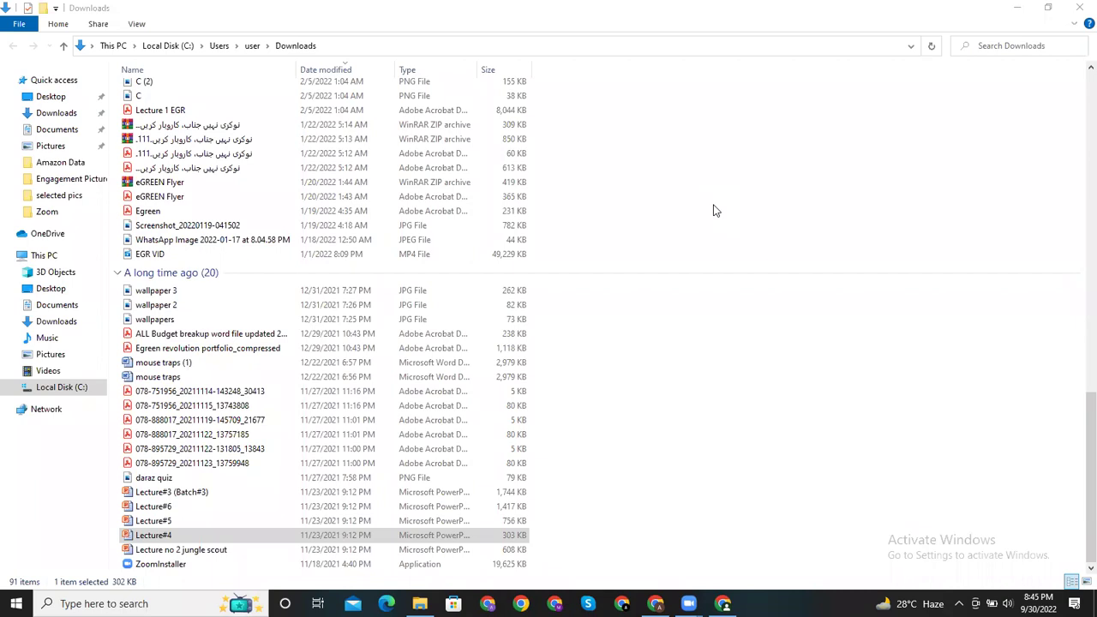
Step: Hide File Explorer and the Amazon ice cube tray window, then start a new Chrome window
{"action": "left_click", "coordinate": [1003, 10]}
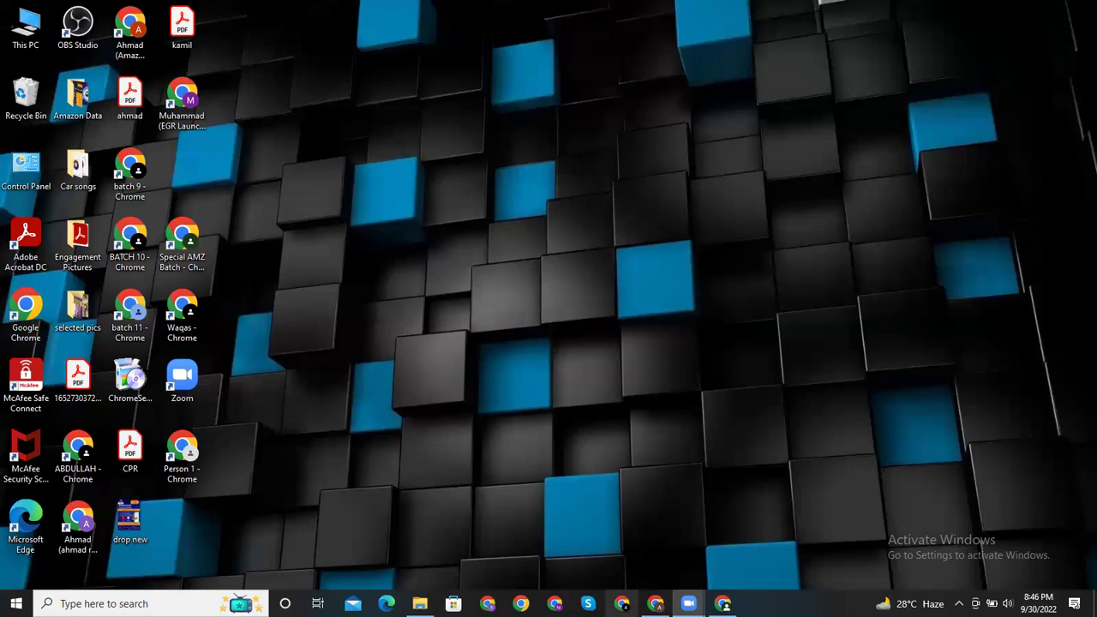
{"action": "left_click", "coordinate": [722, 603]}
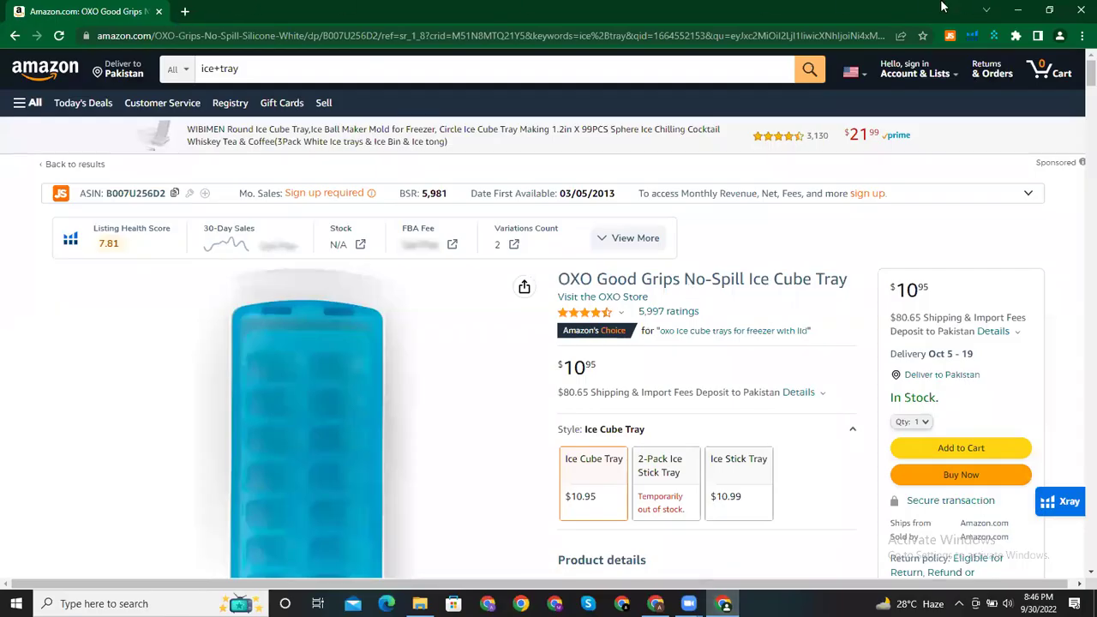
{"action": "left_click", "coordinate": [1017, 10]}
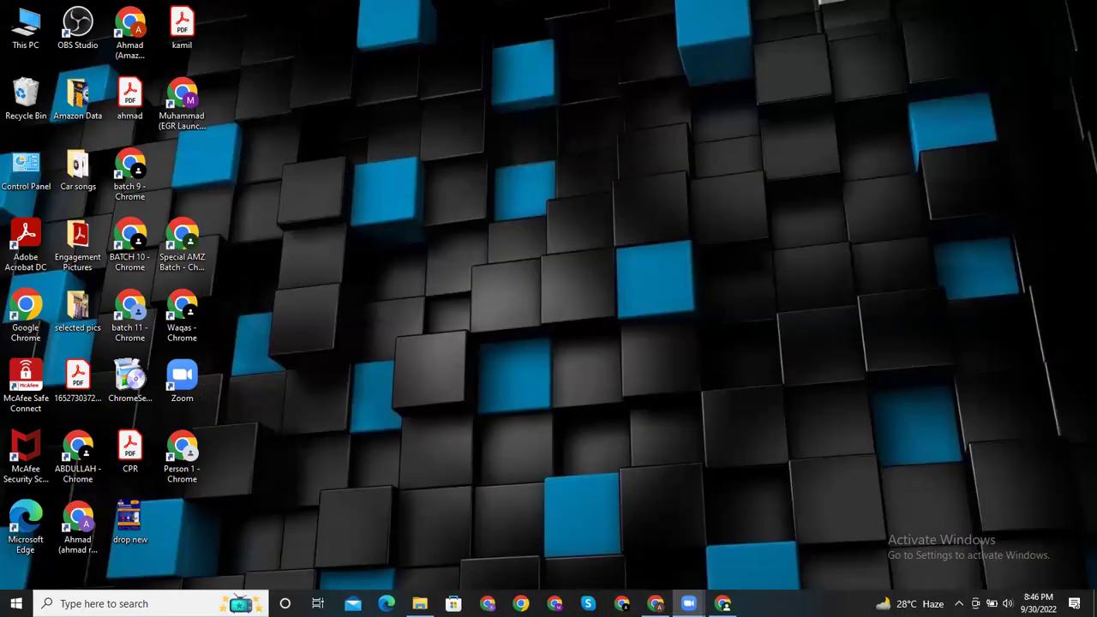
{"action": "left_click", "coordinate": [555, 603]}
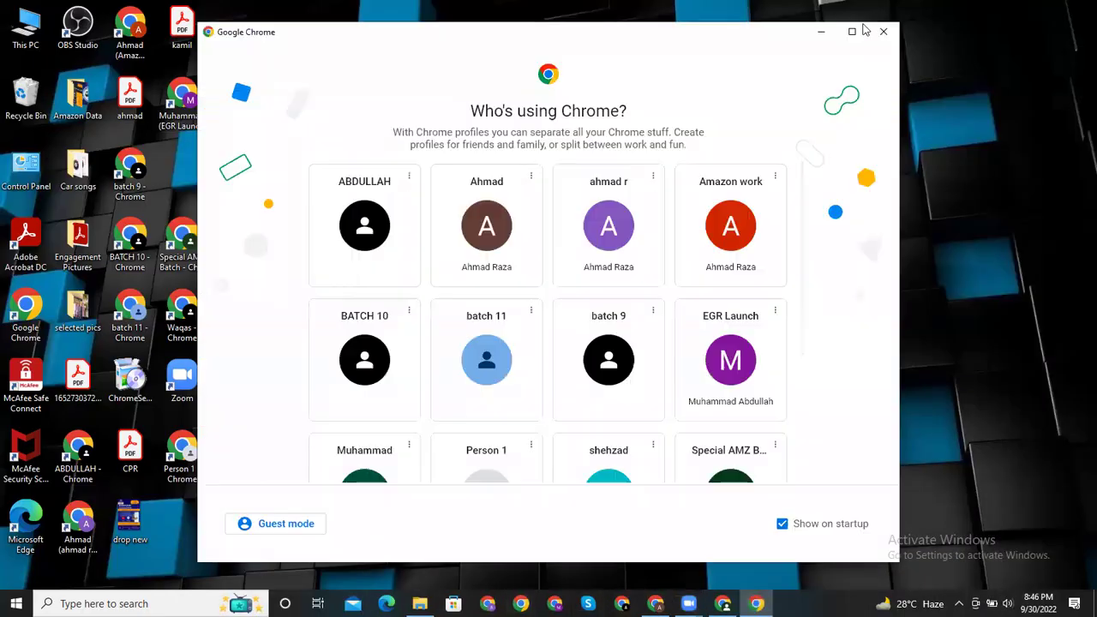
Step: Open Chrome with the batch 11 profile and reach the Chrome Web Store via Google
{"action": "left_click", "coordinate": [851, 32]}
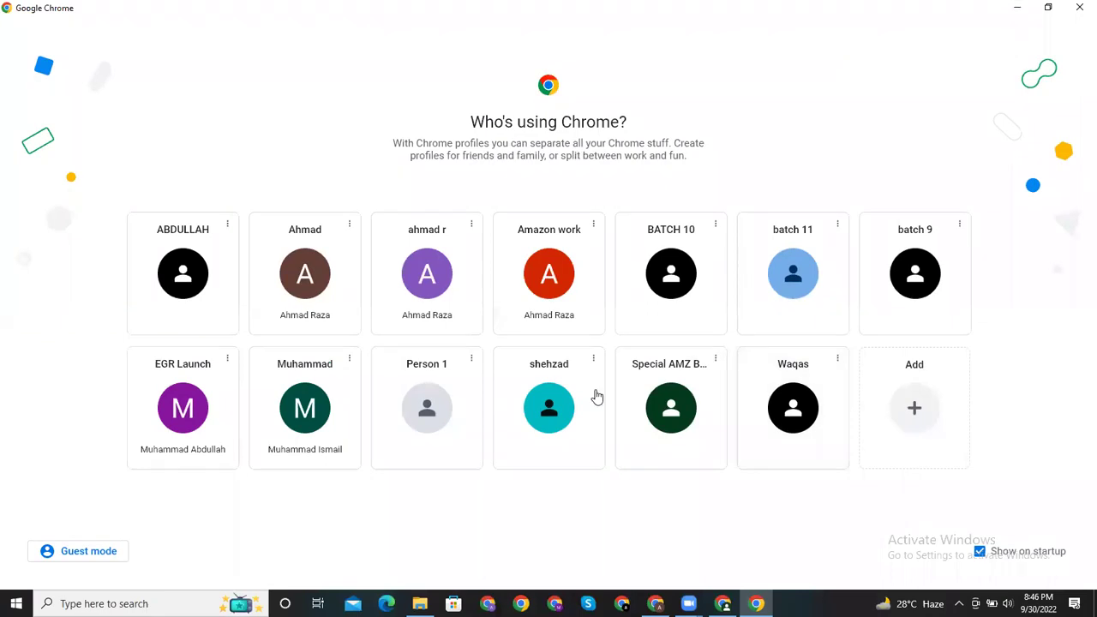
{"action": "left_click", "coordinate": [801, 293]}
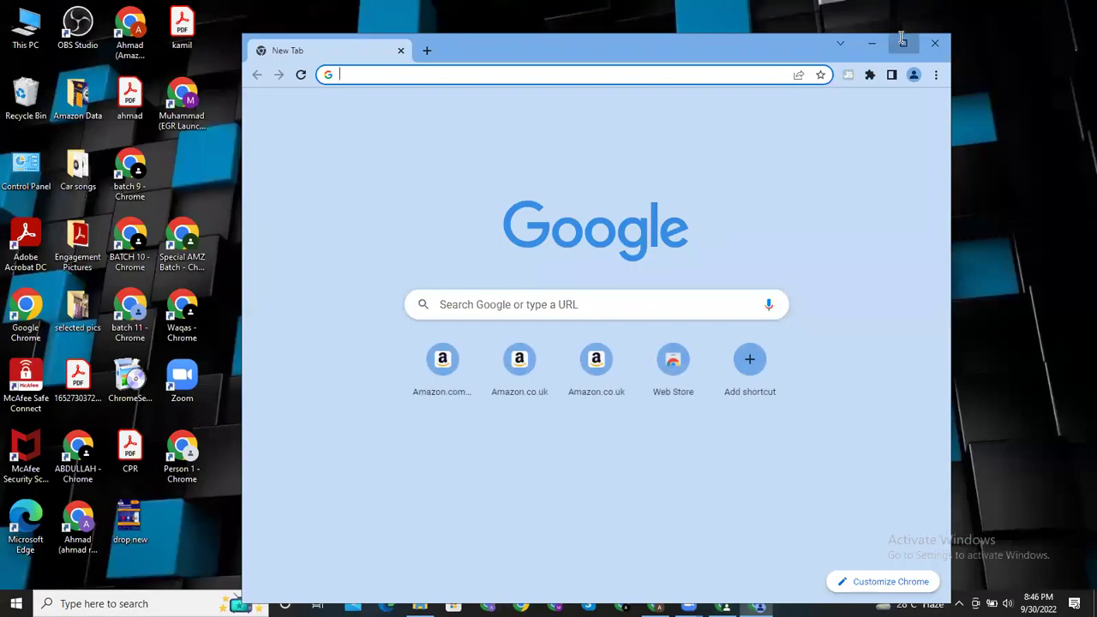
{"action": "left_click", "coordinate": [902, 42]}
{"action": "left_click", "coordinate": [748, 35]}
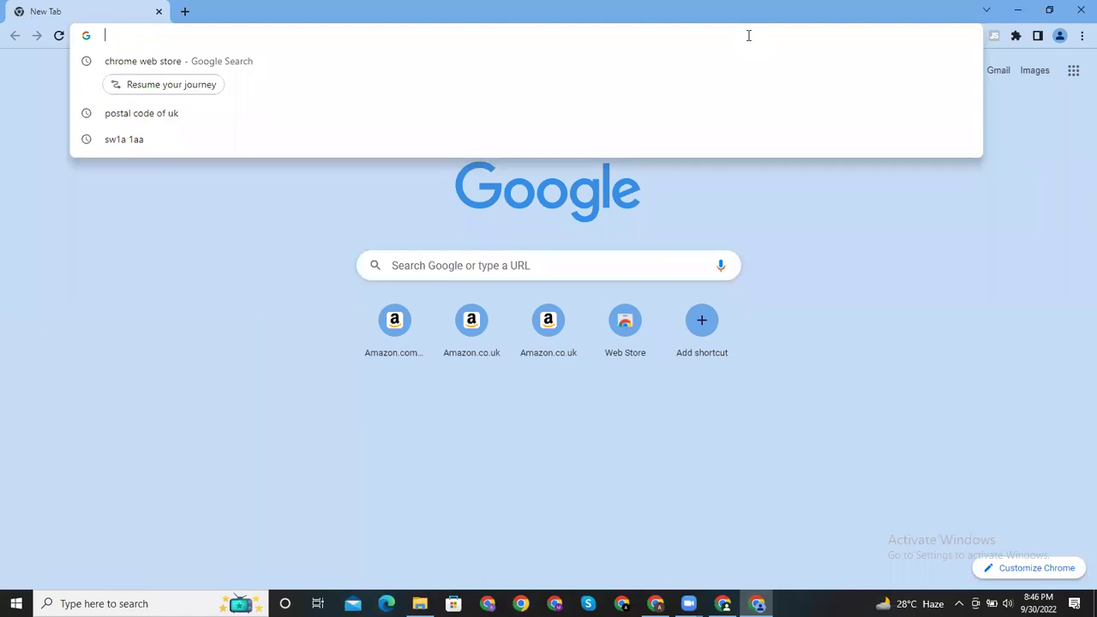
{"action": "left_click", "coordinate": [509, 68]}
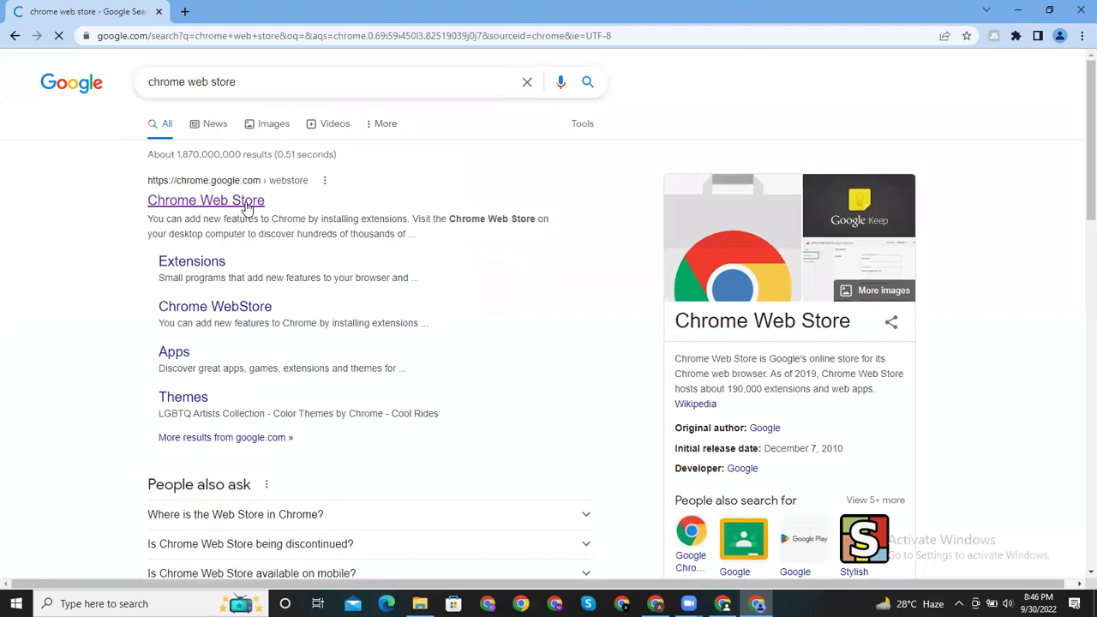
{"action": "left_click", "coordinate": [246, 207]}
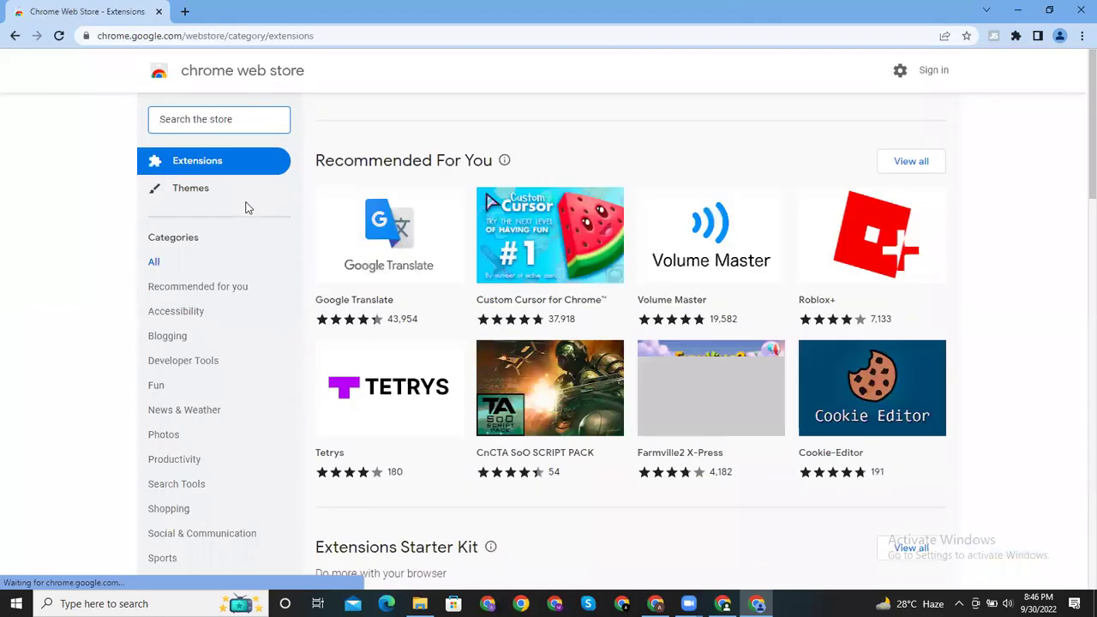
Step: Search the store for 'helium 10' and add the Helium 10 extension to Chrome
{"action": "type", "text": "helium"}
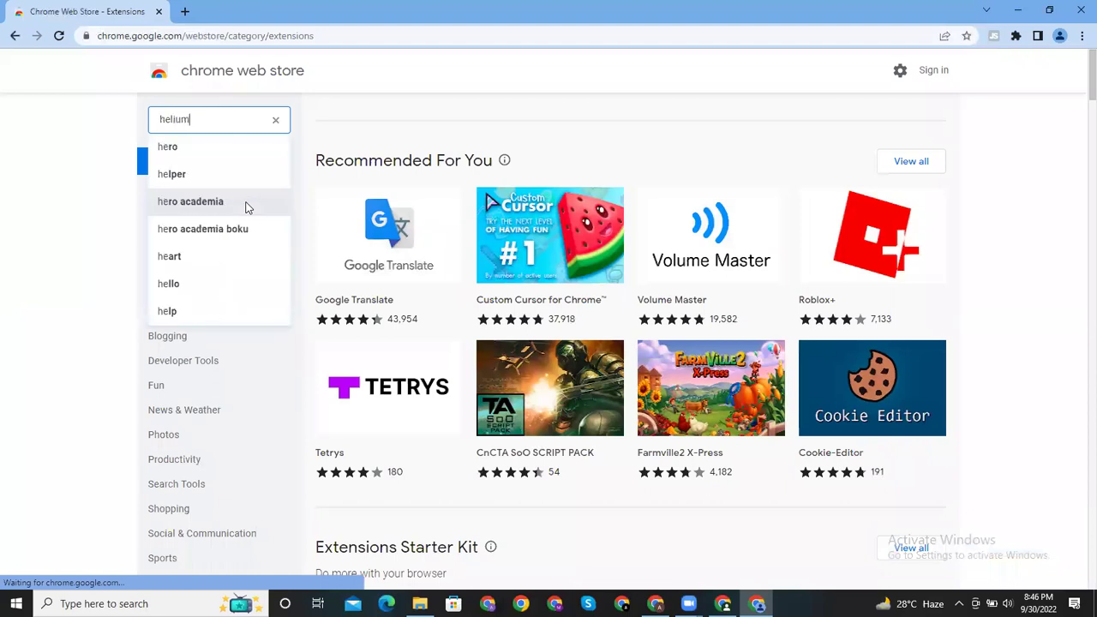
{"action": "type", "text": " 10"}
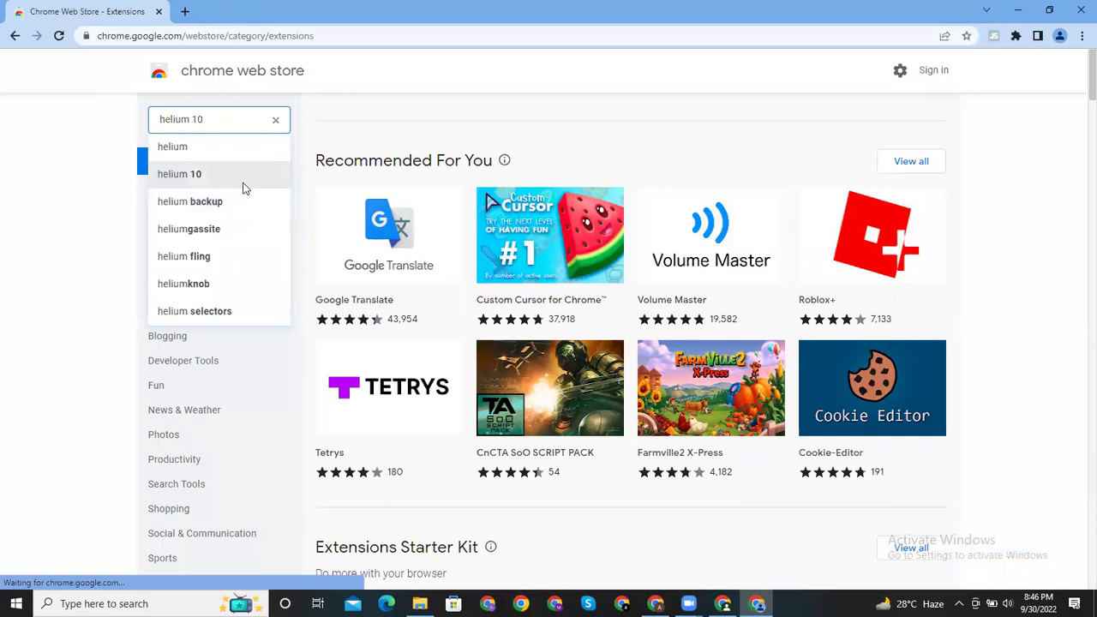
{"action": "left_click", "coordinate": [242, 179]}
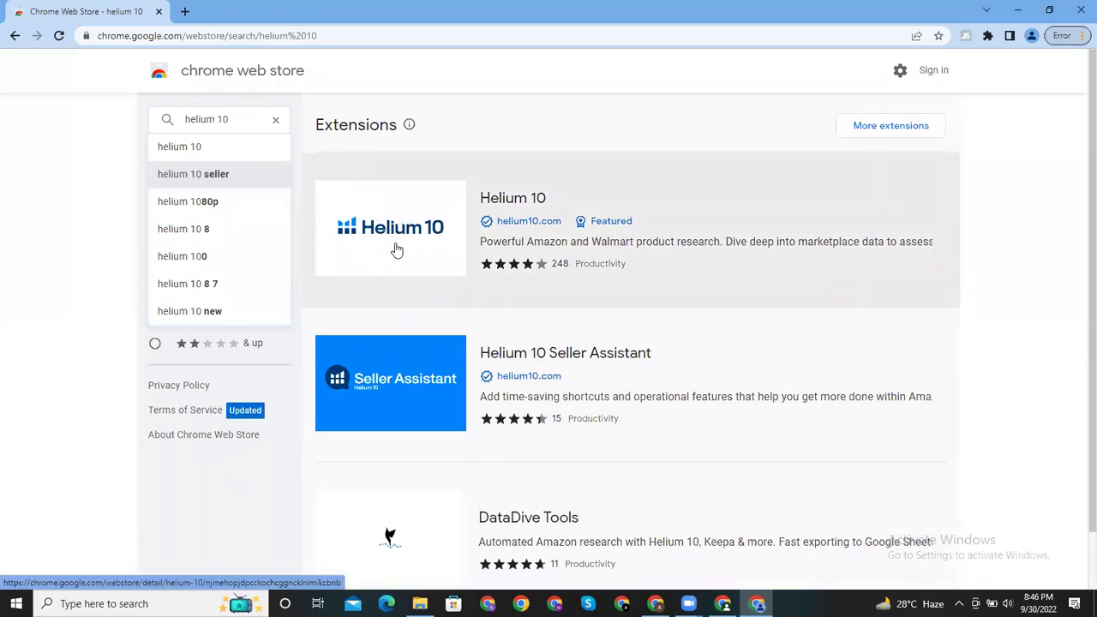
{"action": "left_click", "coordinate": [398, 247]}
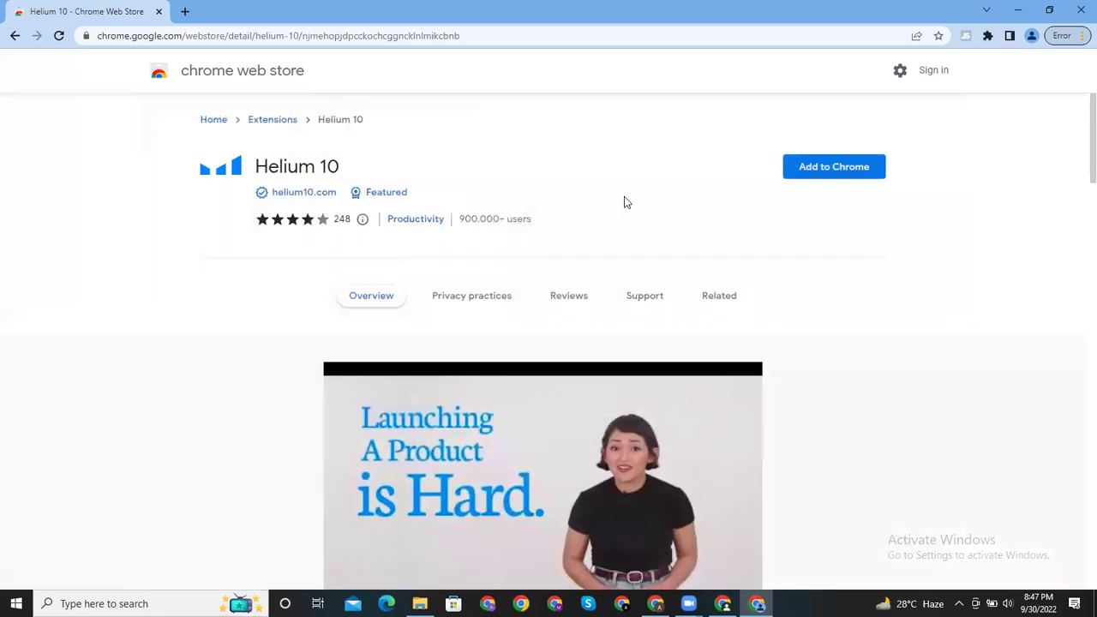
{"action": "left_click", "coordinate": [830, 175]}
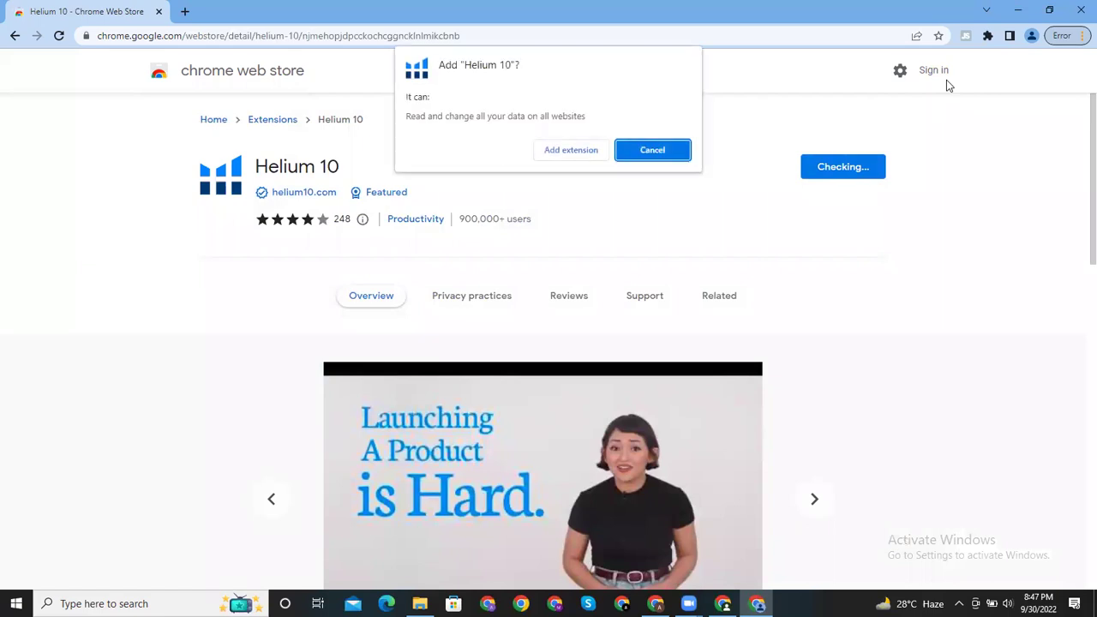
{"action": "left_click", "coordinate": [601, 155]}
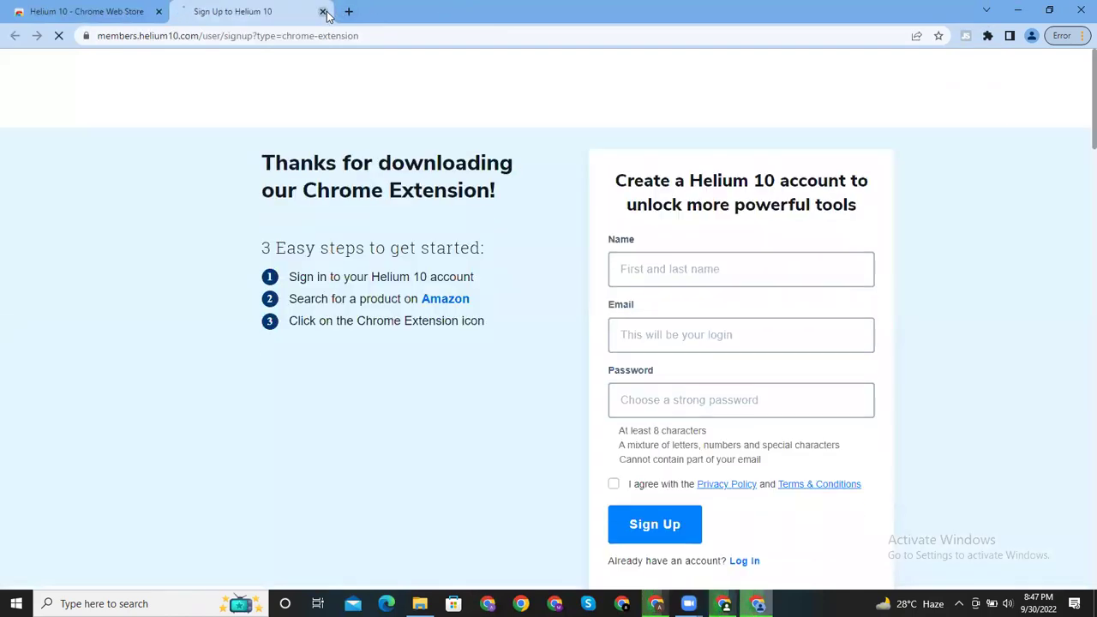
Step: Close the Helium 10 signup tab and pin Helium 10 in the Extensions menu
{"action": "left_click", "coordinate": [322, 11]}
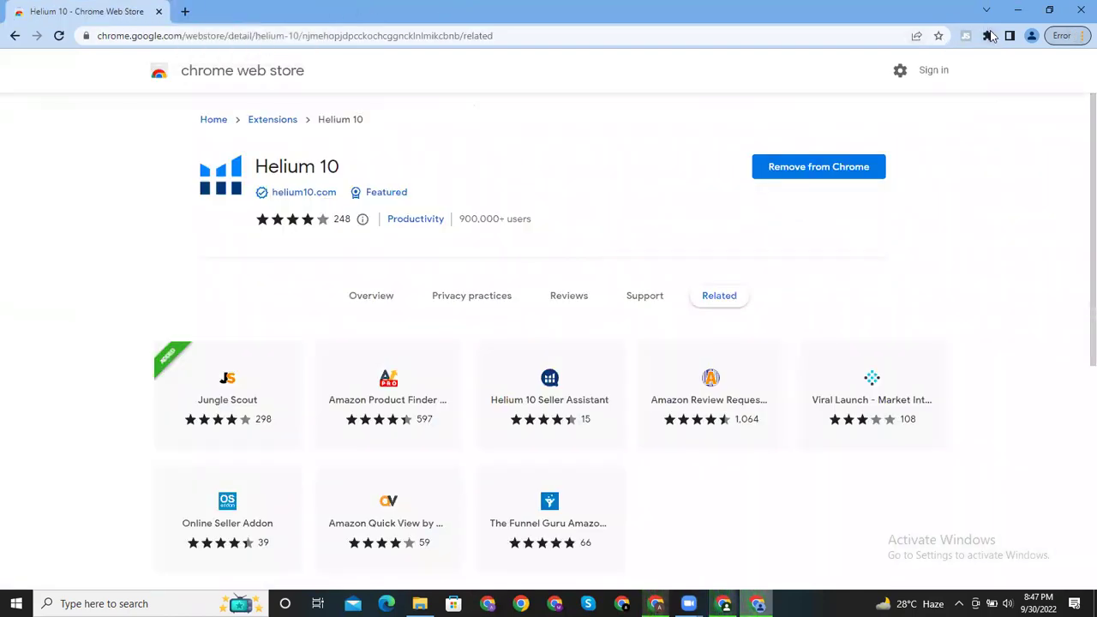
{"action": "left_click", "coordinate": [988, 36]}
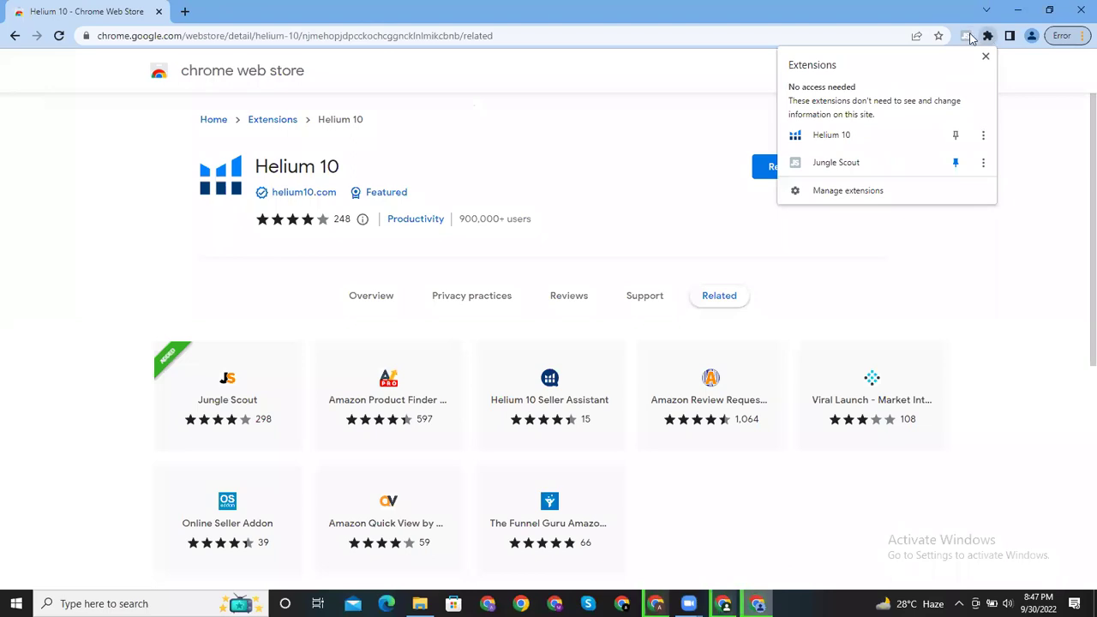
{"action": "left_click", "coordinate": [955, 138]}
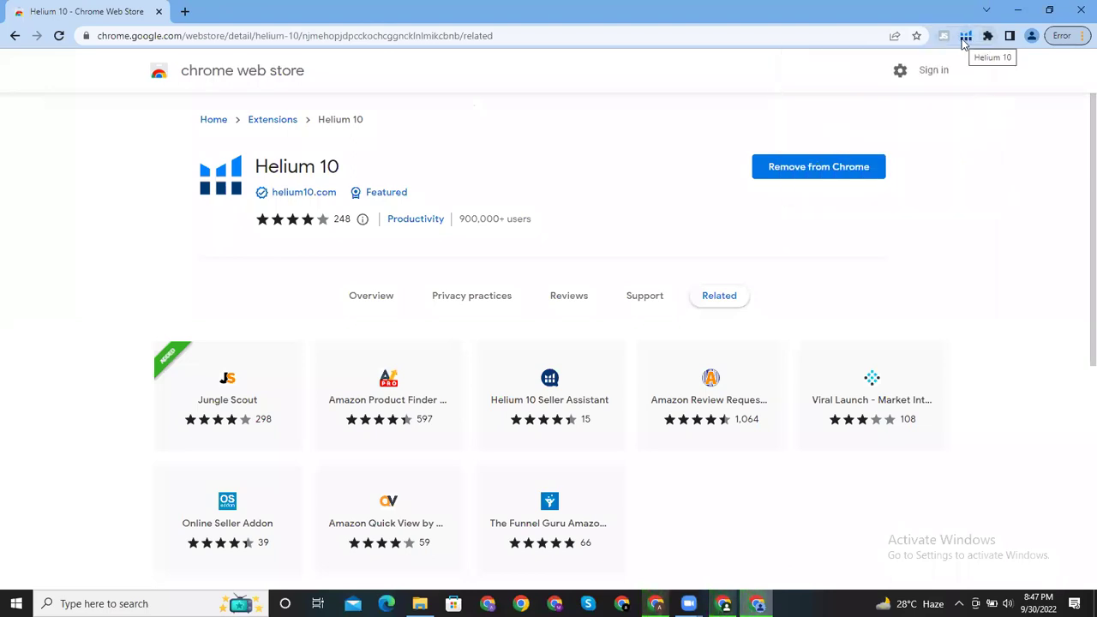
Step: Open amazon.com in a new tab
{"action": "left_click", "coordinate": [184, 11]}
{"action": "type", "text": "amazon.com"}
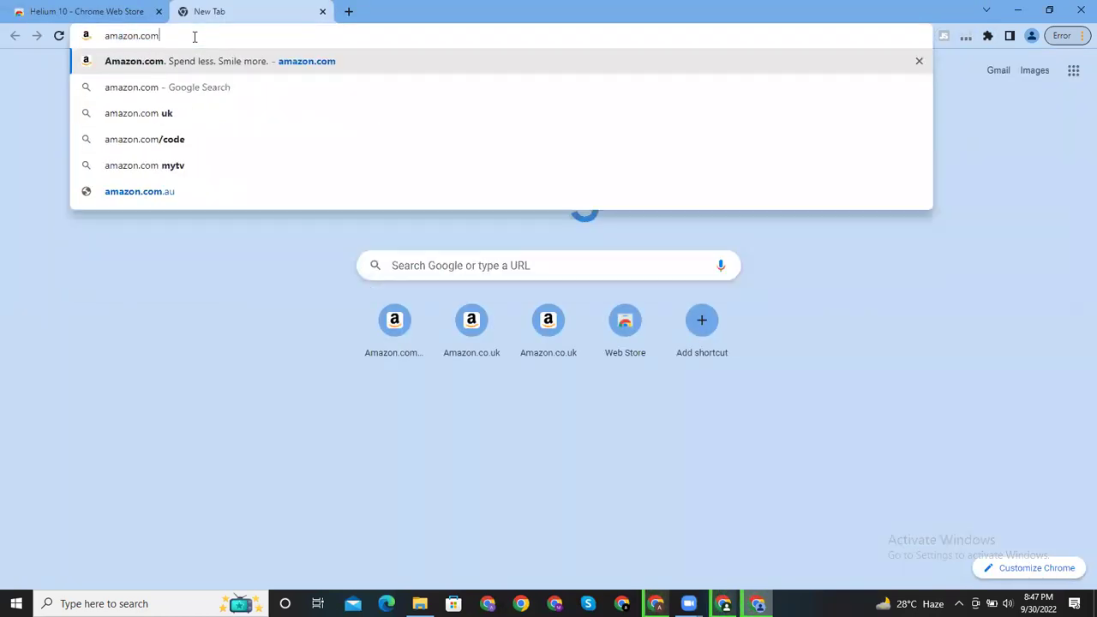
{"action": "key", "text": "Return"}
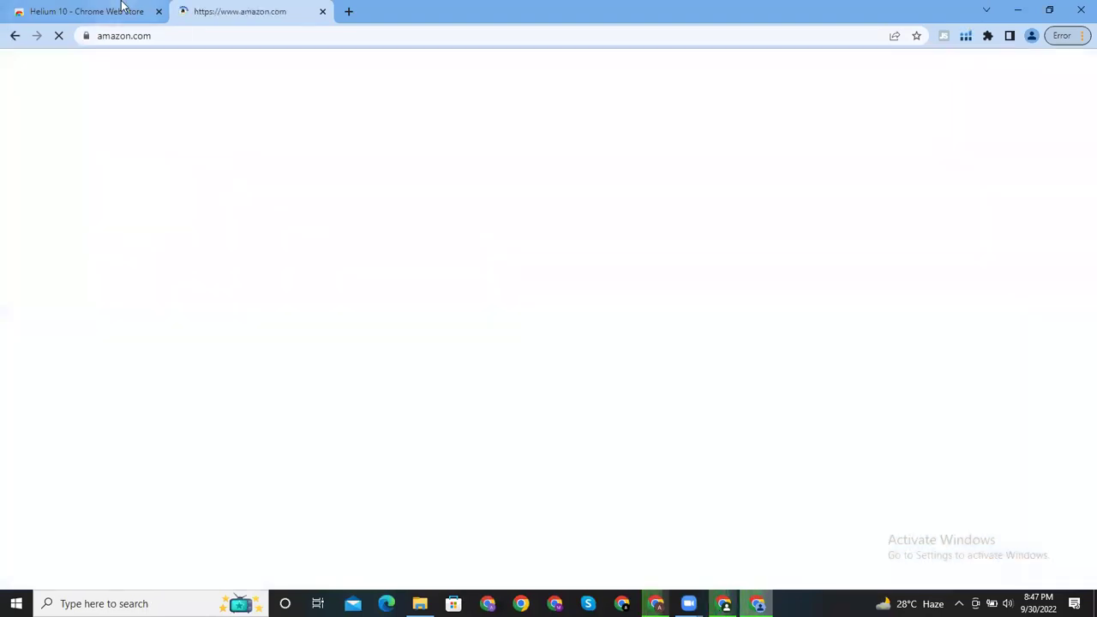
{"action": "left_click", "coordinate": [129, 11]}
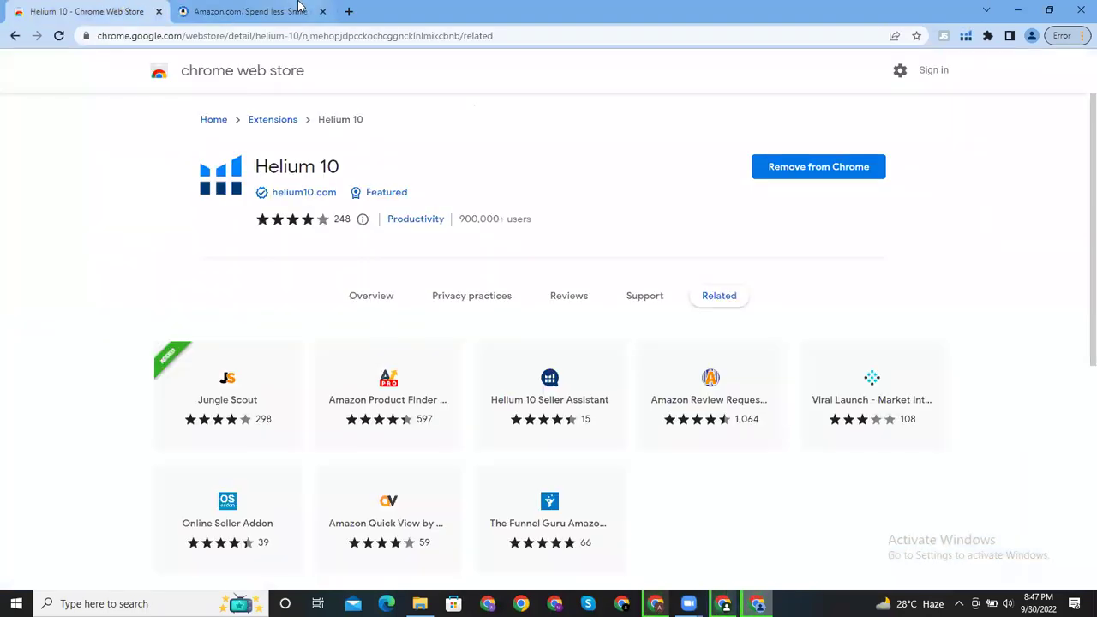
{"action": "left_click", "coordinate": [298, 7]}
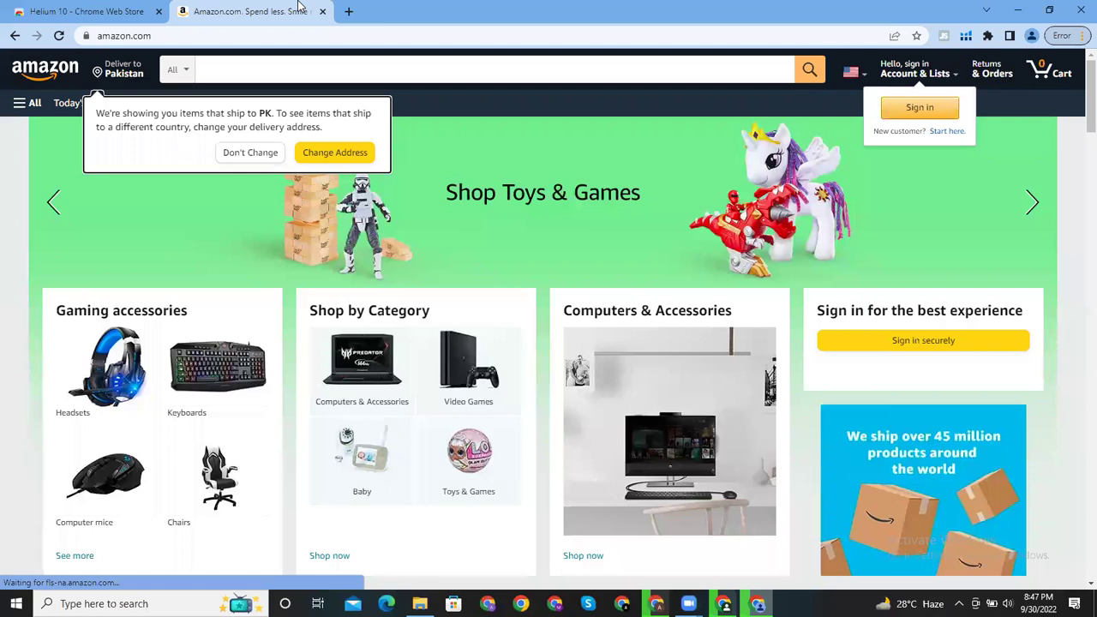
Step: Set Amazon's Deliver to location to zip code 10001 and continue
{"action": "left_click", "coordinate": [333, 152]}
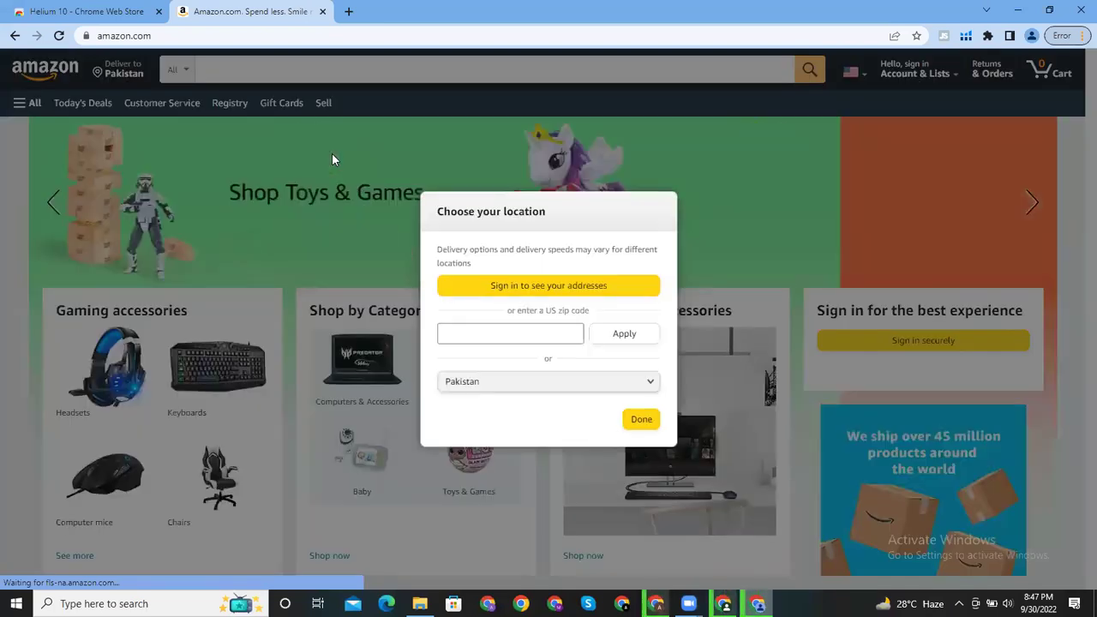
{"action": "left_click", "coordinate": [562, 335]}
{"action": "type", "text": "10001"}
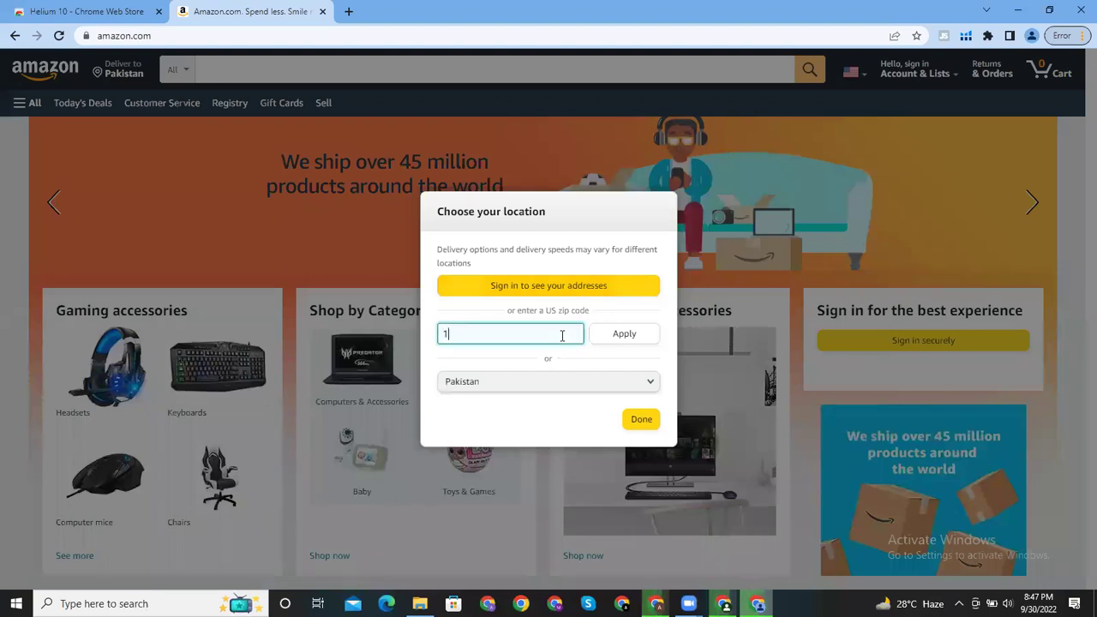
{"action": "left_click", "coordinate": [634, 341]}
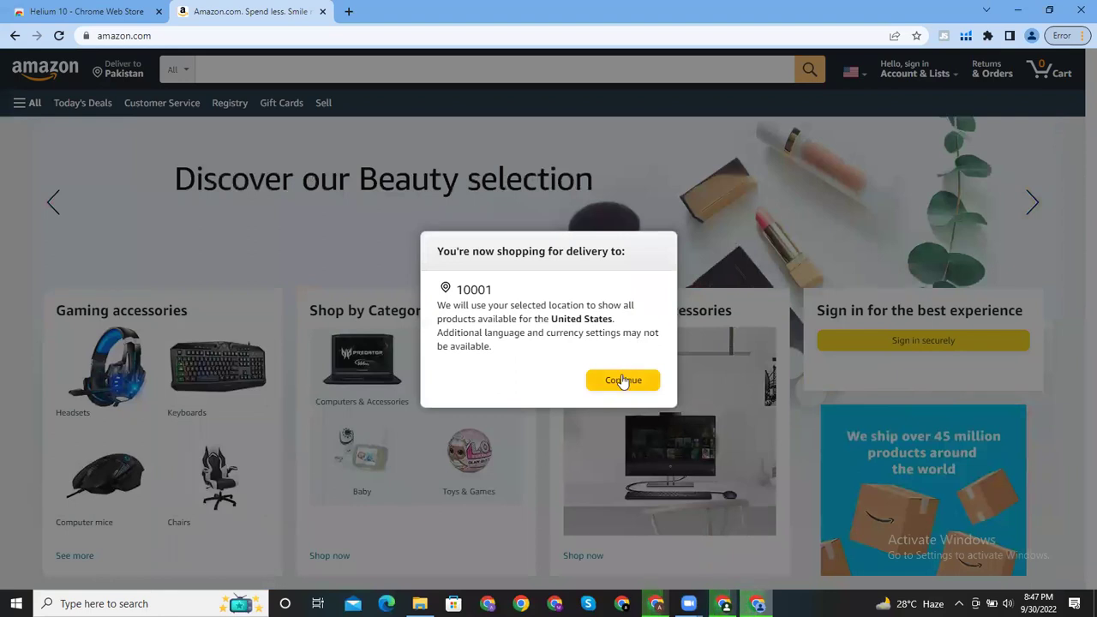
{"action": "left_click", "coordinate": [622, 380]}
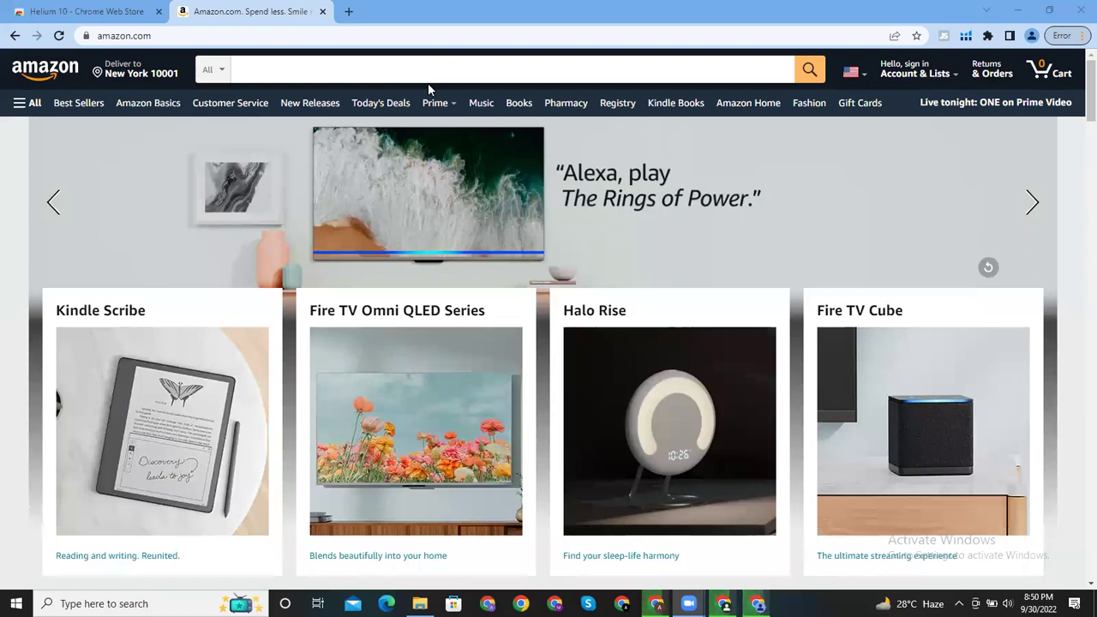
{"action": "left_click", "coordinate": [348, 11]}
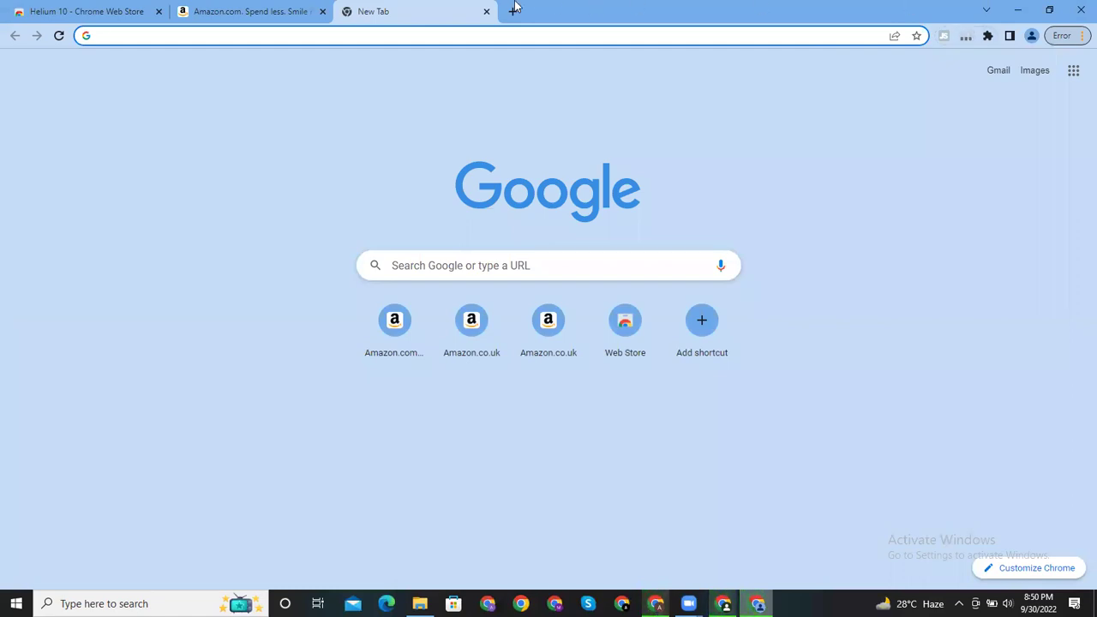
{"action": "left_click", "coordinate": [486, 11]}
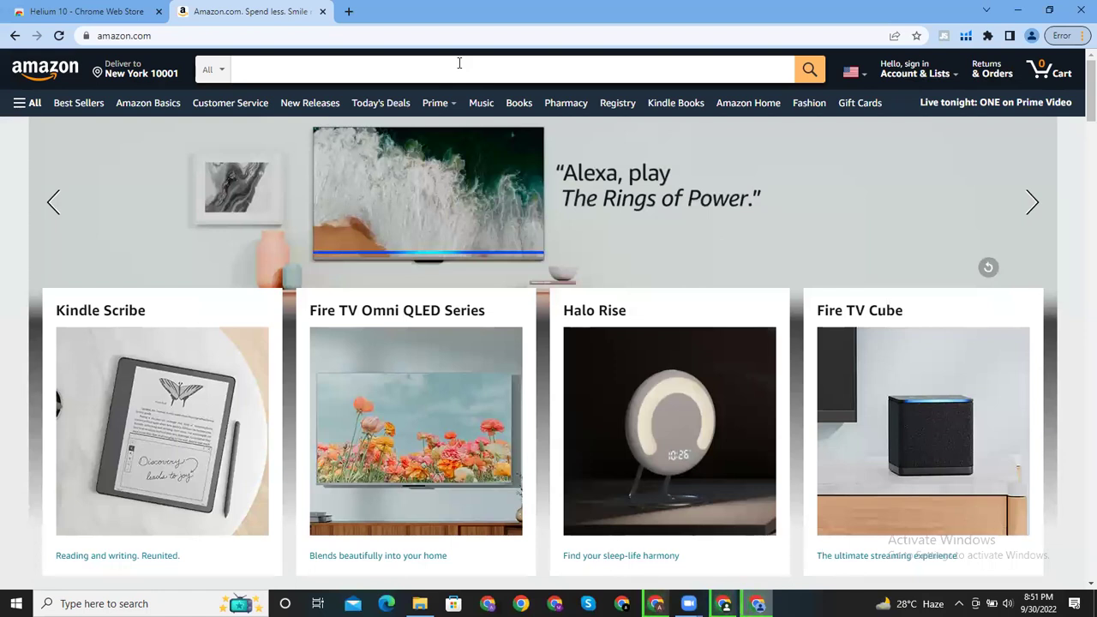
Step: Use the Helium 10 toolbar extension's Log into My Account to open the sign-in page
{"action": "left_click", "coordinate": [458, 63]}
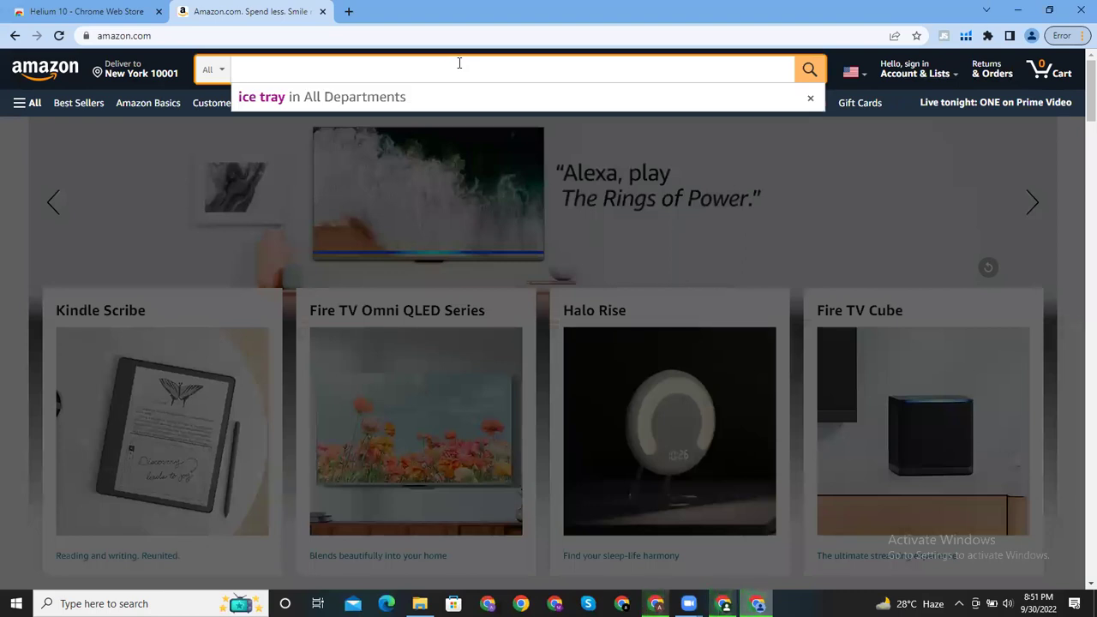
{"action": "left_click", "coordinate": [966, 36]}
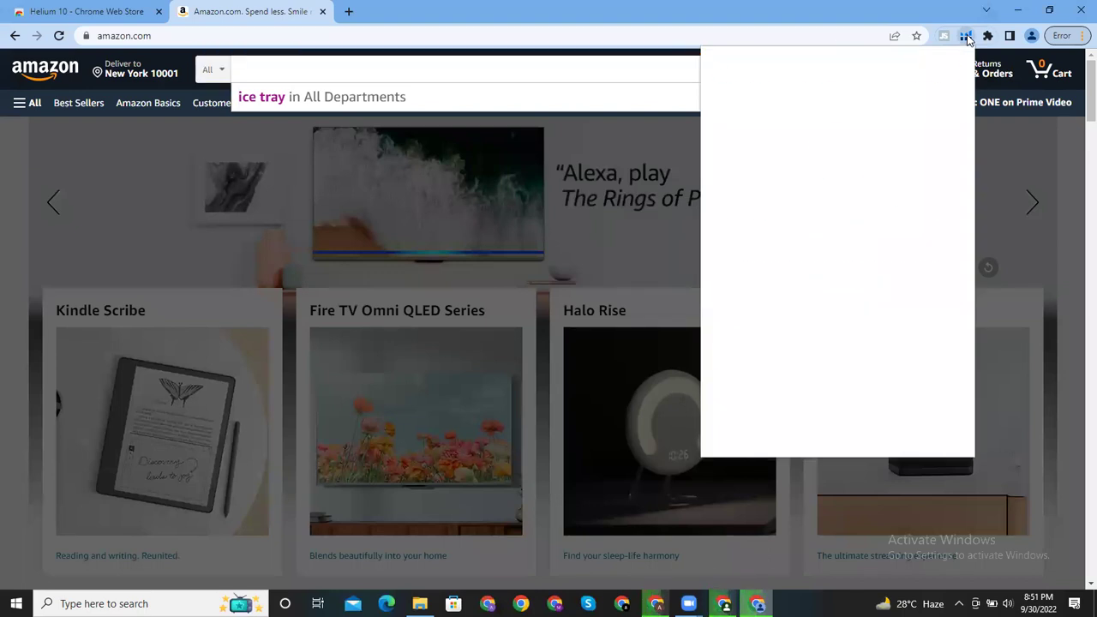
{"action": "left_click", "coordinate": [878, 289]}
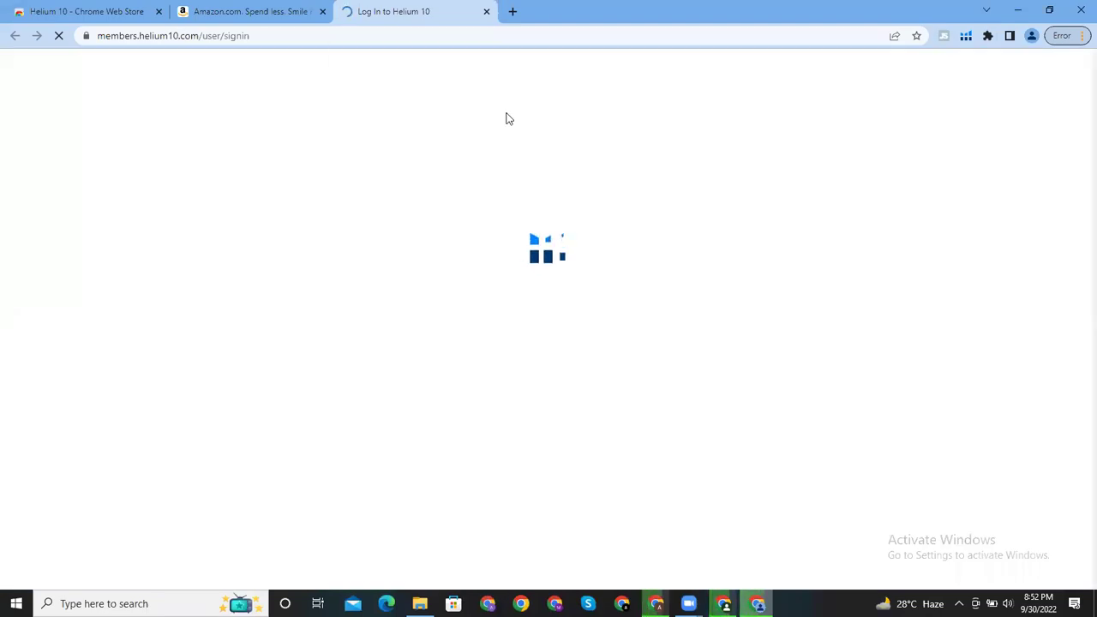
Step: Enter the account e-mail and password in the Helium 10 login form and log in
{"action": "left_click", "coordinate": [494, 248]}
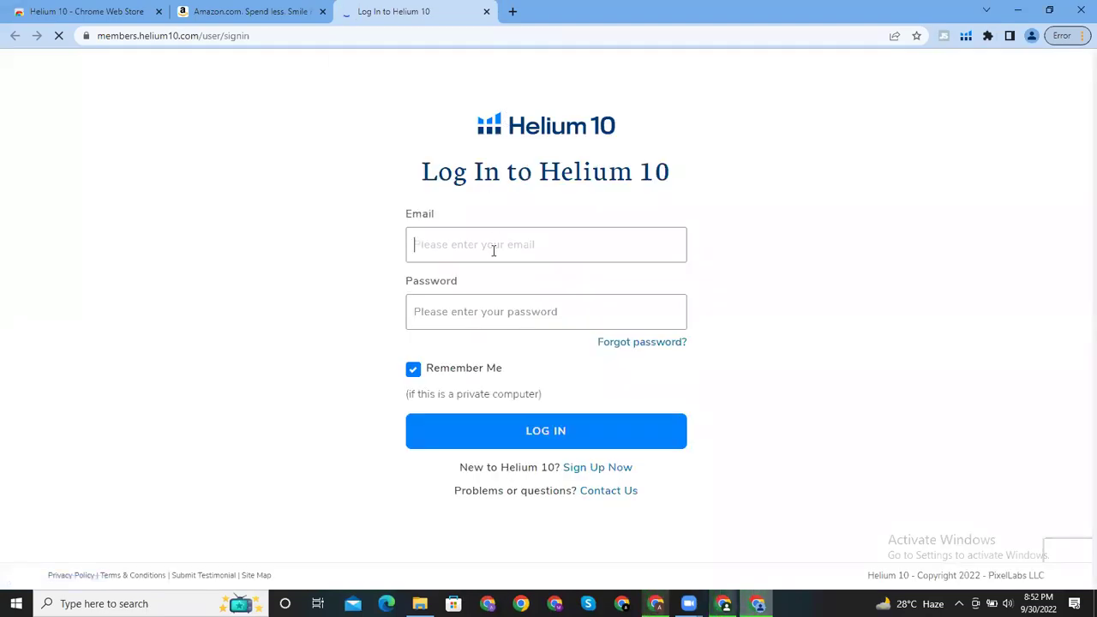
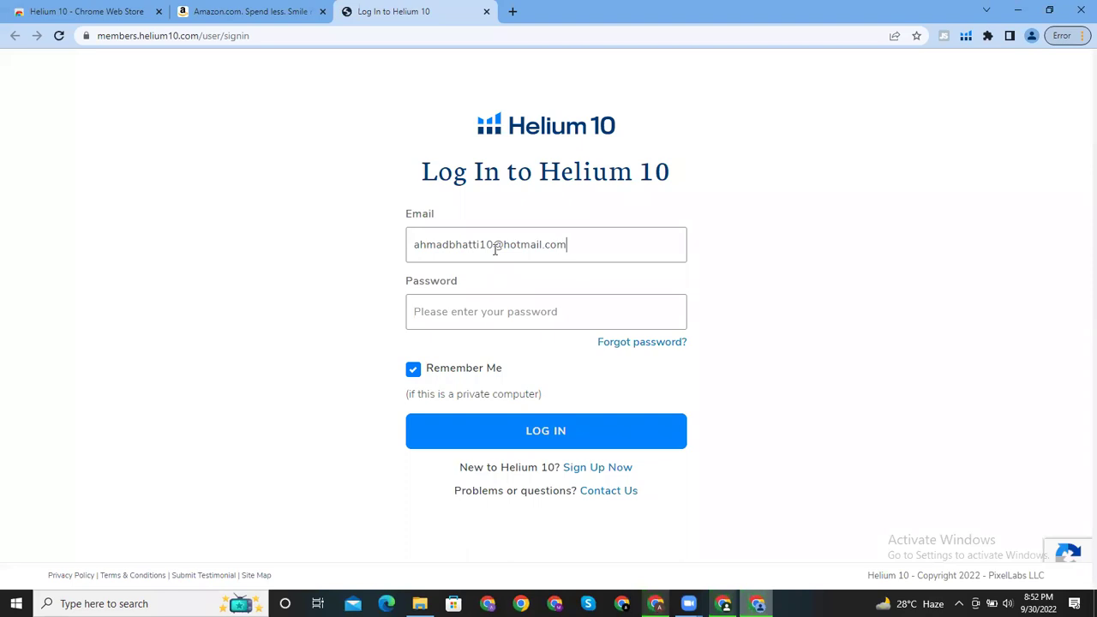
{"action": "left_click", "coordinate": [553, 318]}
{"action": "type", "text": "••••••••••"}
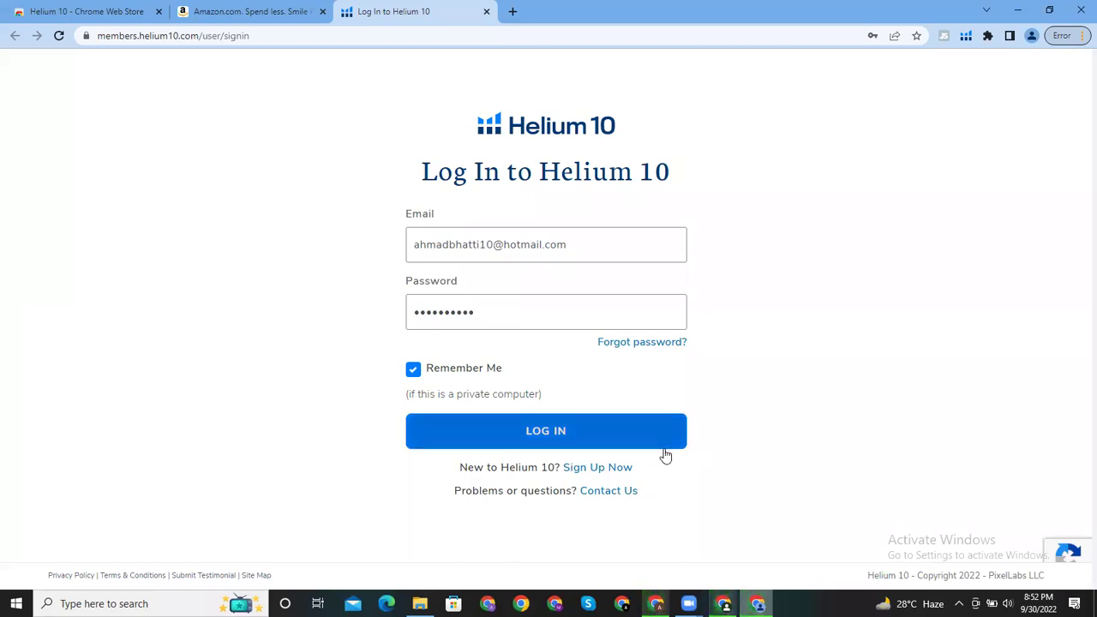
{"action": "left_click", "coordinate": [664, 447]}
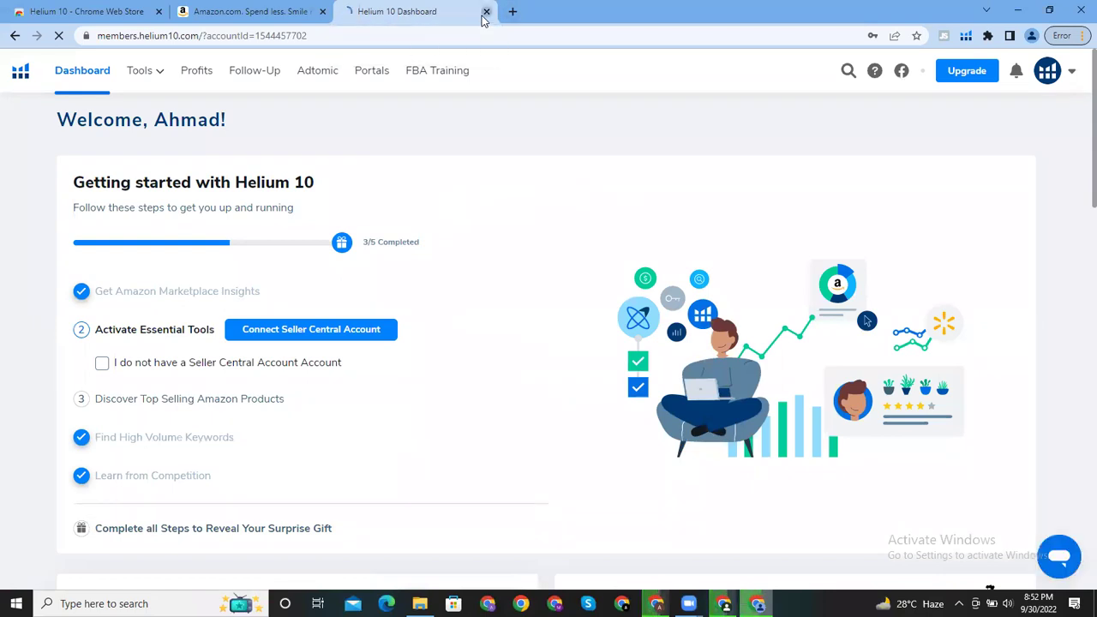
{"action": "left_click", "coordinate": [485, 12]}
{"action": "left_click", "coordinate": [966, 38]}
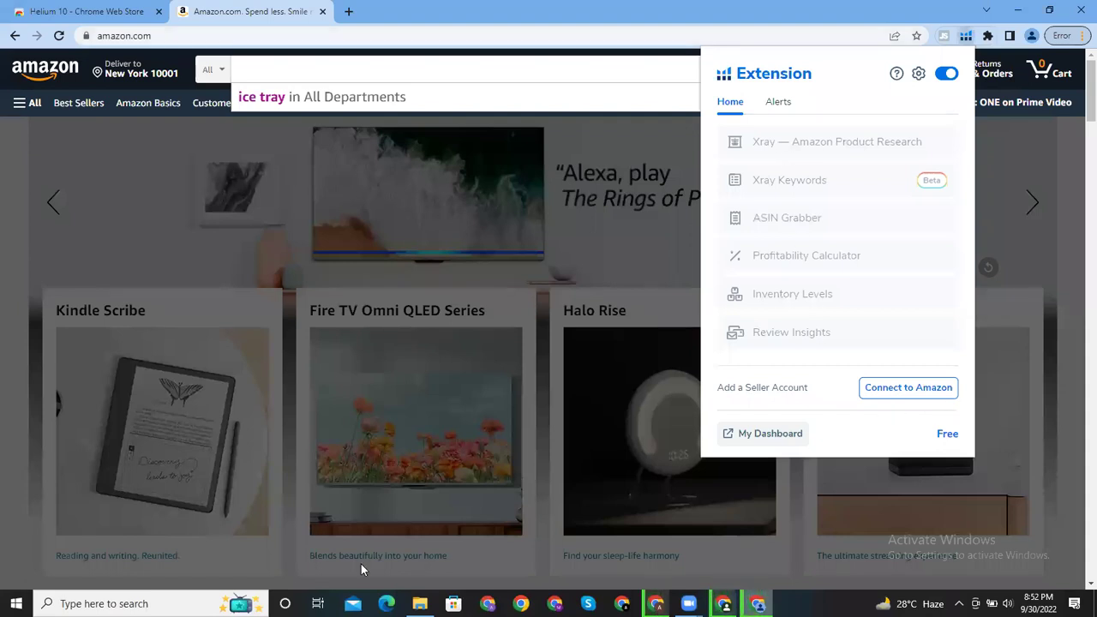
{"action": "left_click", "coordinate": [778, 437]}
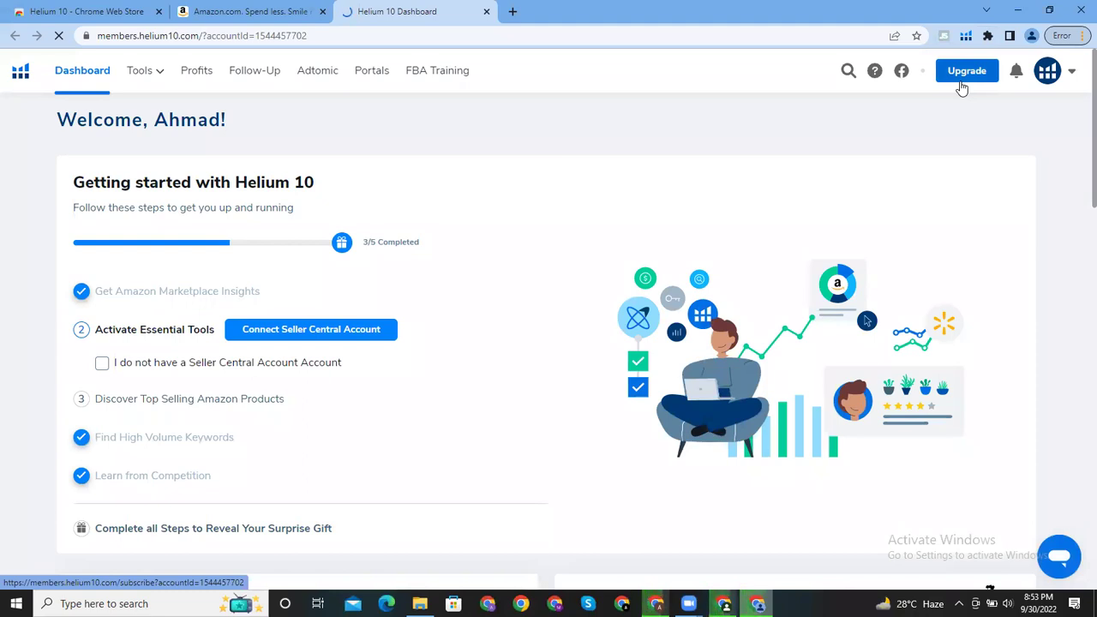
Step: Choose Black Box under Product Research from the Tools menu
{"action": "left_click", "coordinate": [146, 71]}
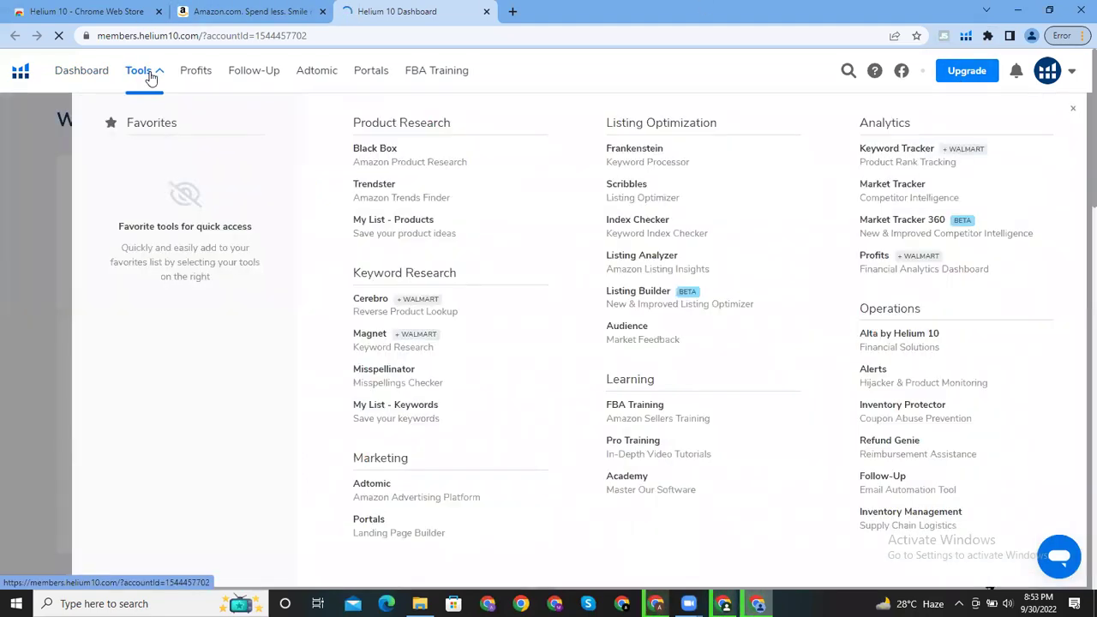
{"action": "left_click", "coordinate": [416, 157]}
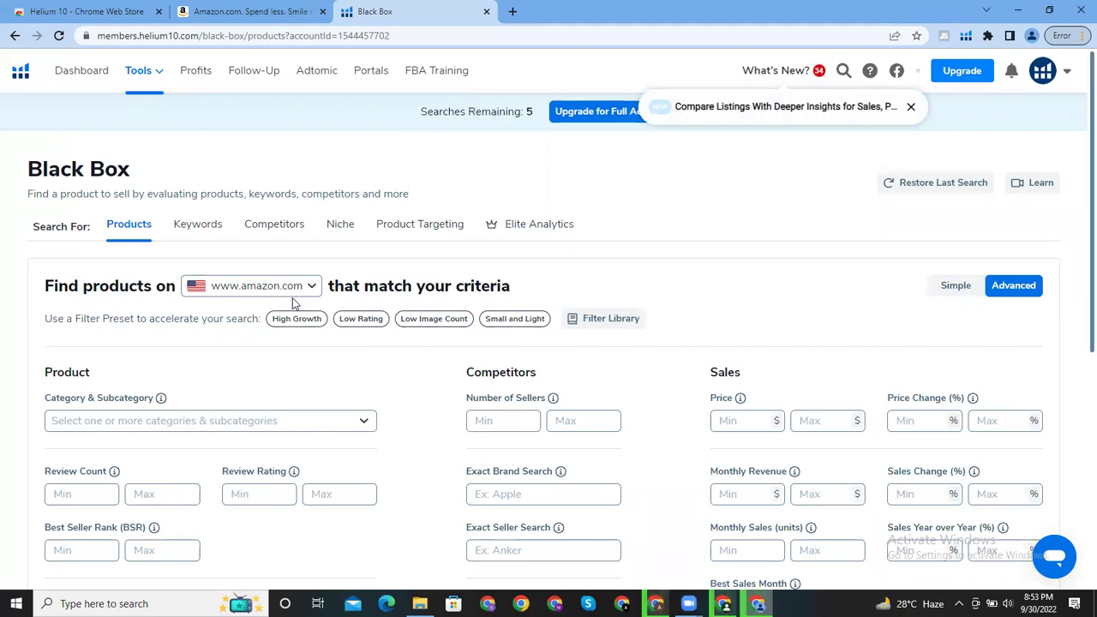
Step: Dismiss the new-feature notice and open the Category & Subcategory dropdown in Advanced search
{"action": "left_click", "coordinate": [912, 108]}
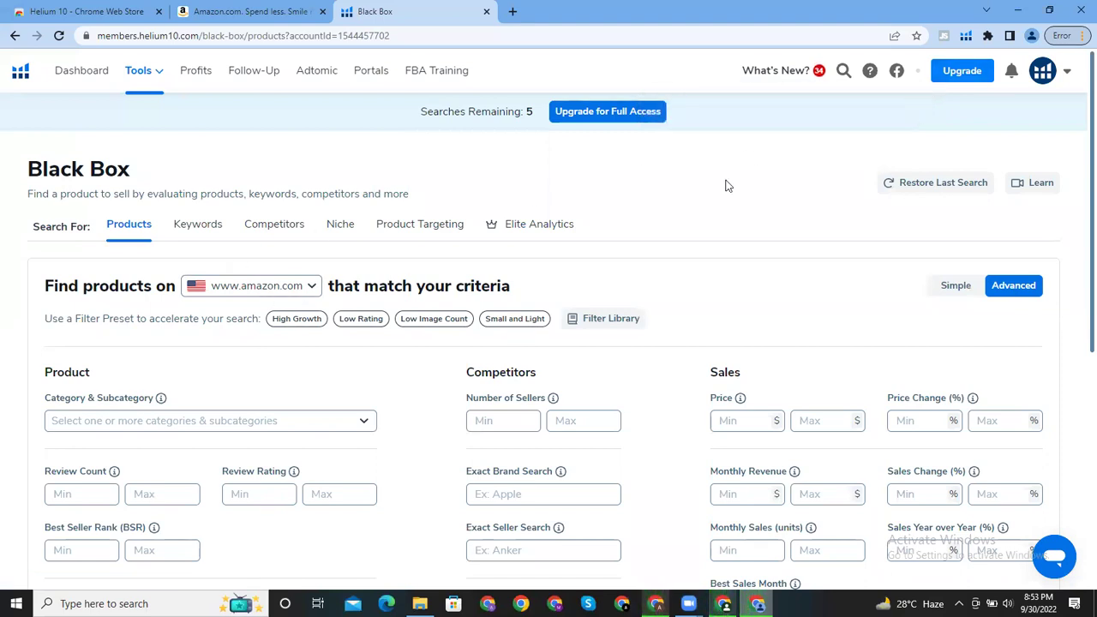
{"action": "scroll", "coordinate": [1078, 317], "scroll_direction": "down", "scroll_amount": 2}
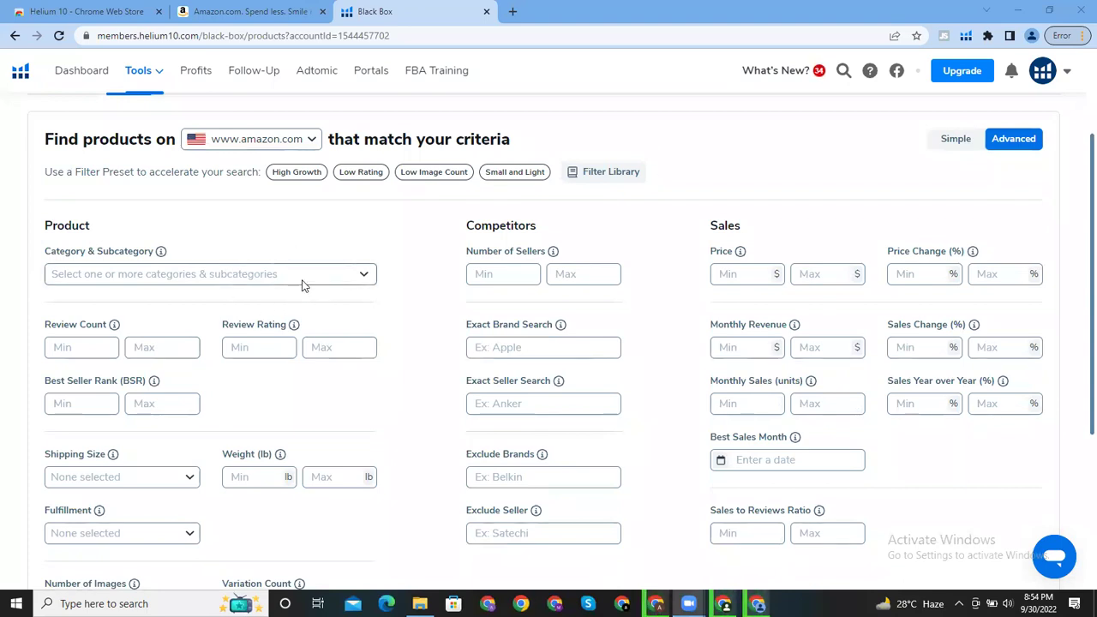
{"action": "left_click", "coordinate": [331, 282]}
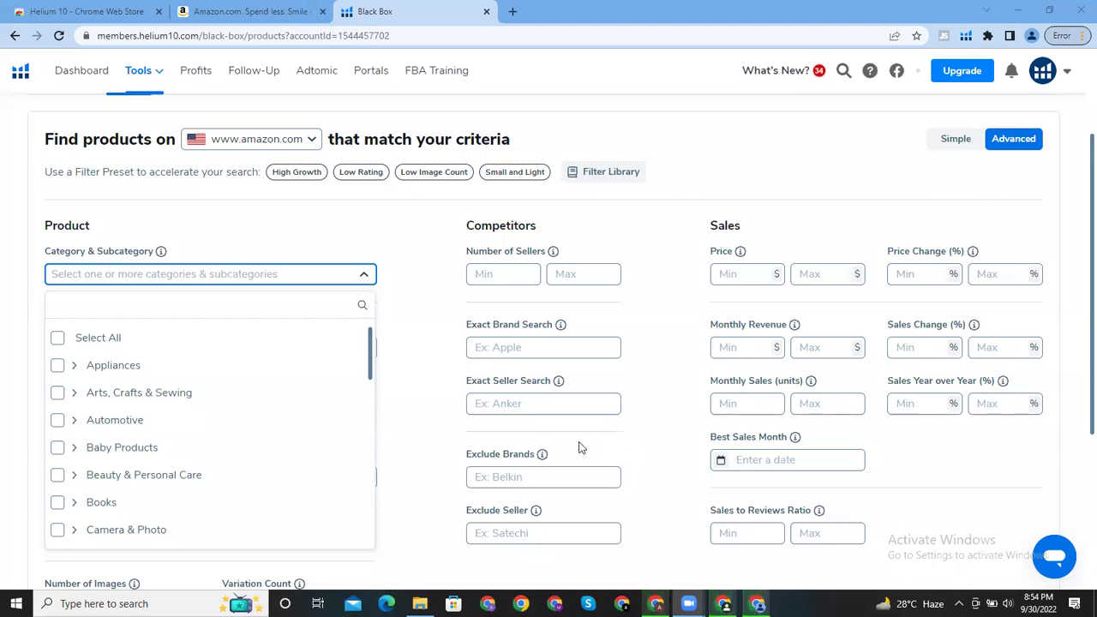
Step: Check Baby Products and Kitchen & Dining in the category list, then close it
{"action": "left_click", "coordinate": [214, 458]}
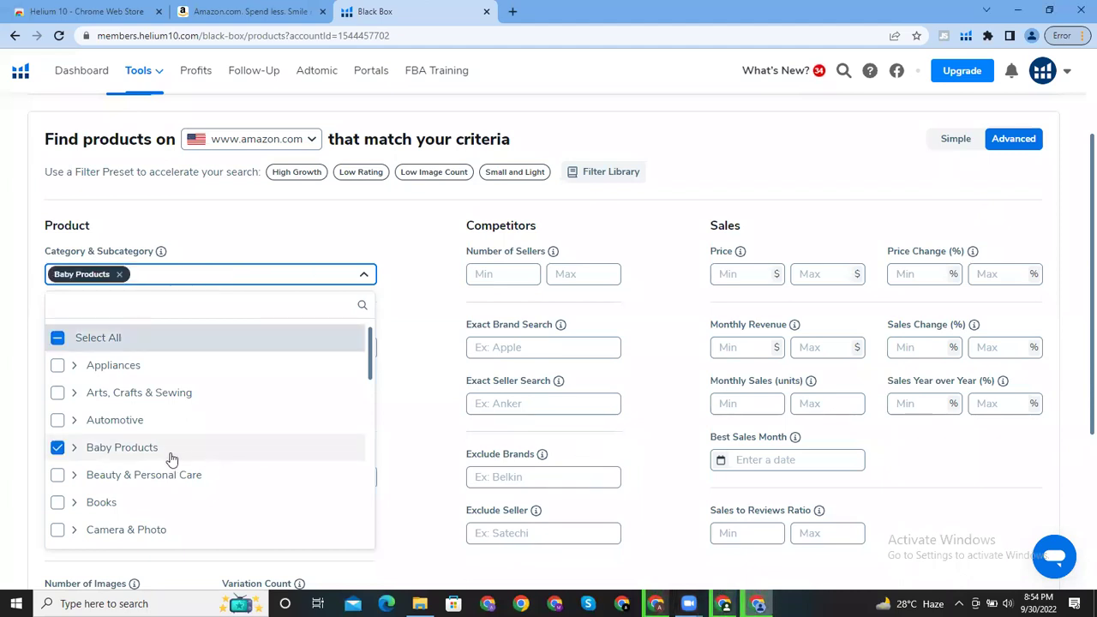
{"action": "left_click_drag", "start_coordinate": [372, 365], "coordinate": [372, 454]}
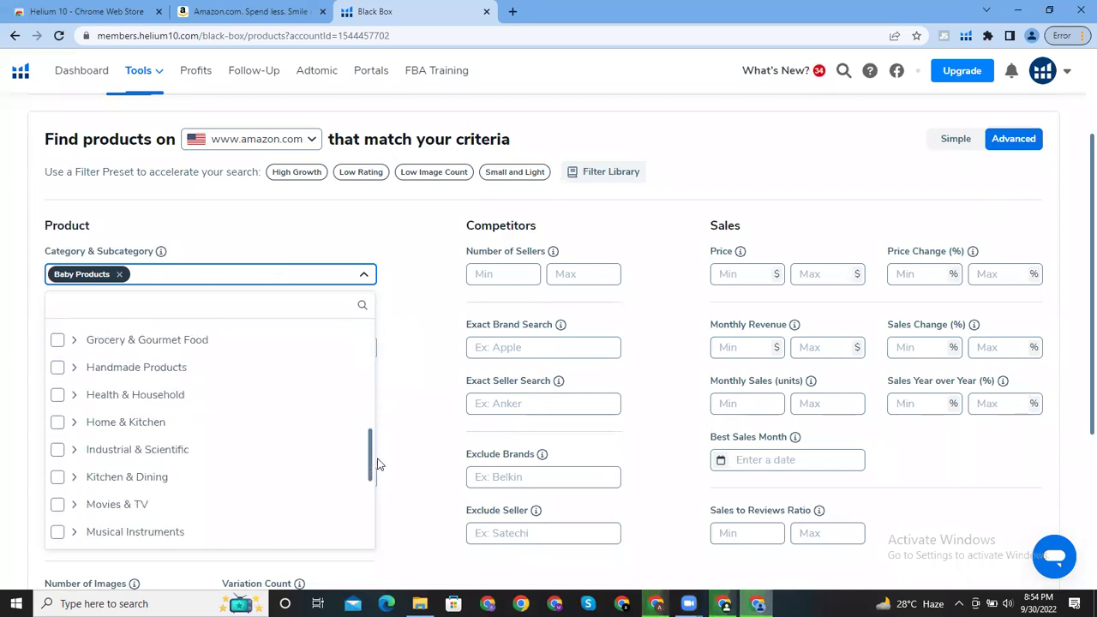
{"action": "left_click", "coordinate": [59, 475]}
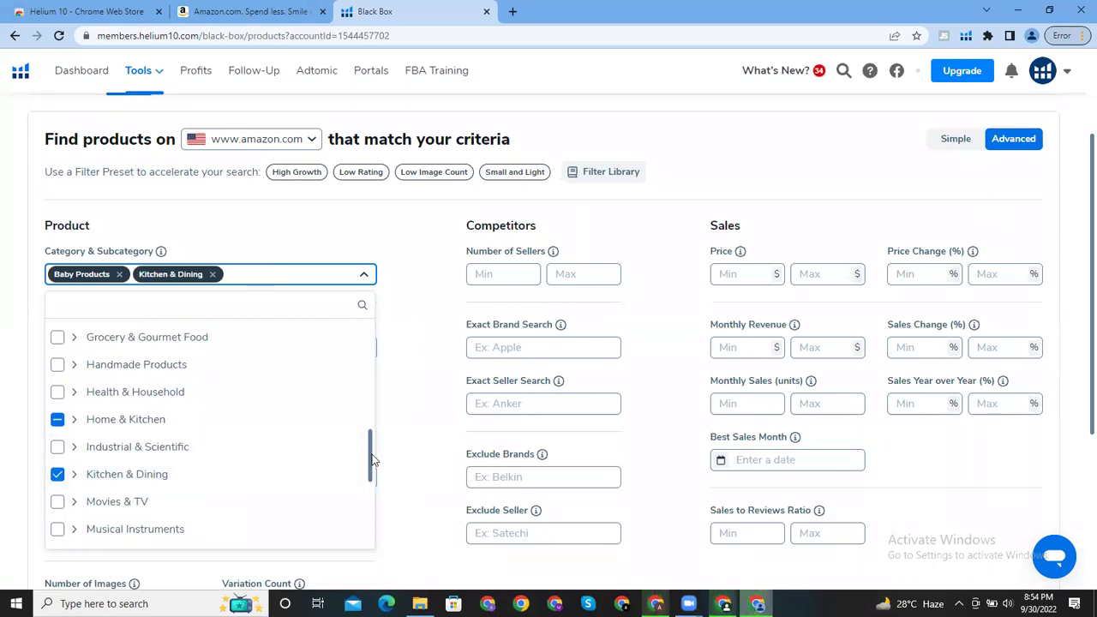
{"action": "left_click_drag", "start_coordinate": [371, 458], "coordinate": [372, 467]}
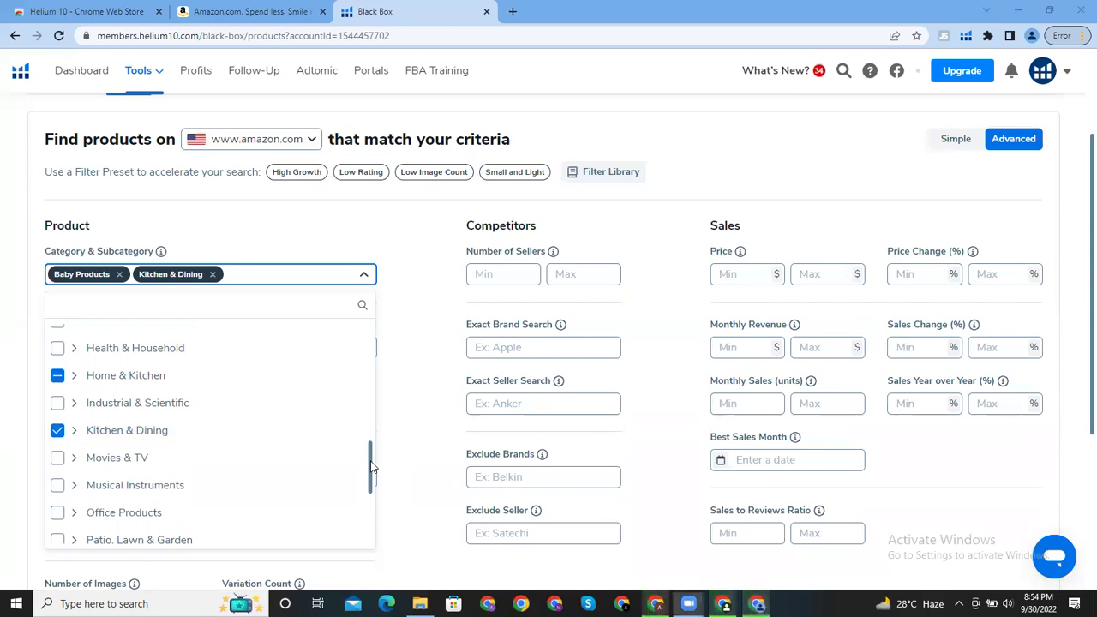
{"action": "left_click", "coordinate": [423, 332]}
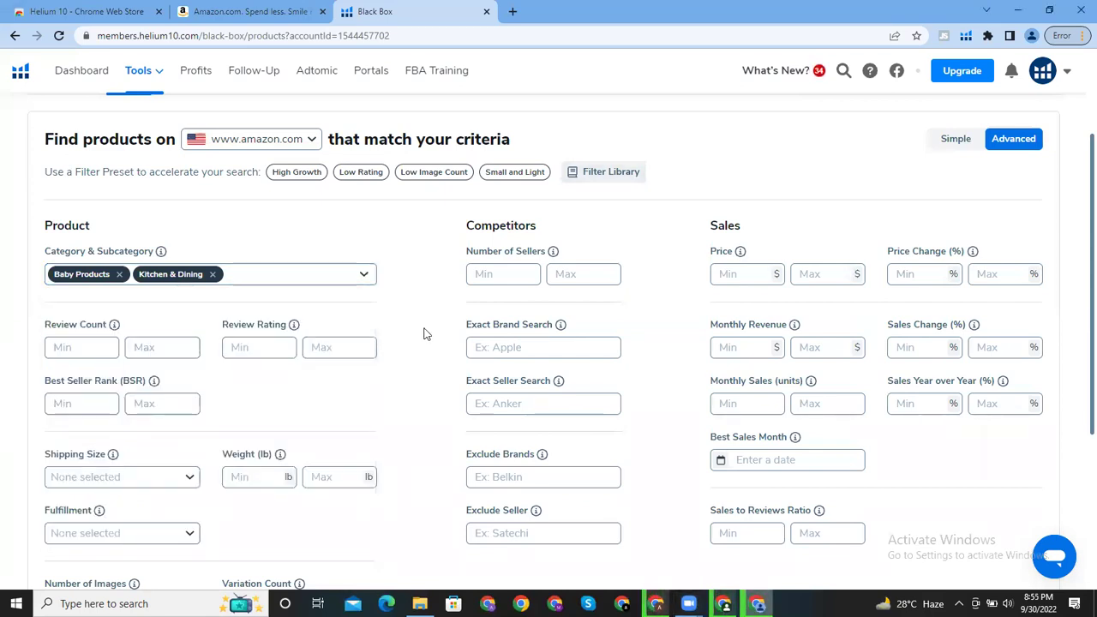
{"action": "left_click", "coordinate": [364, 278]}
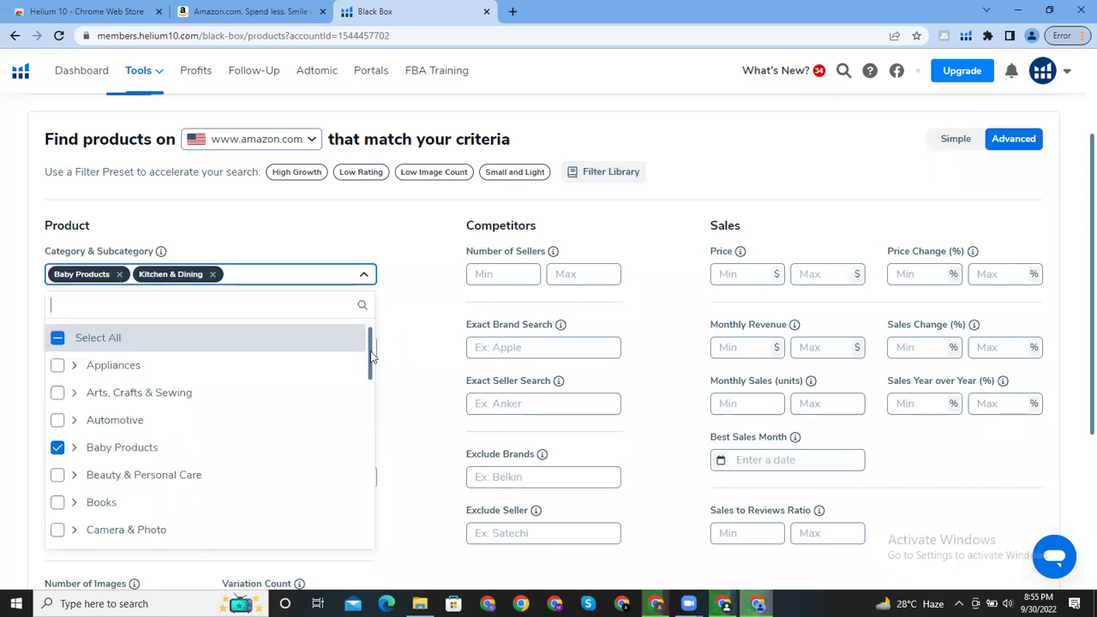
{"action": "left_click_drag", "start_coordinate": [370, 360], "coordinate": [377, 457]}
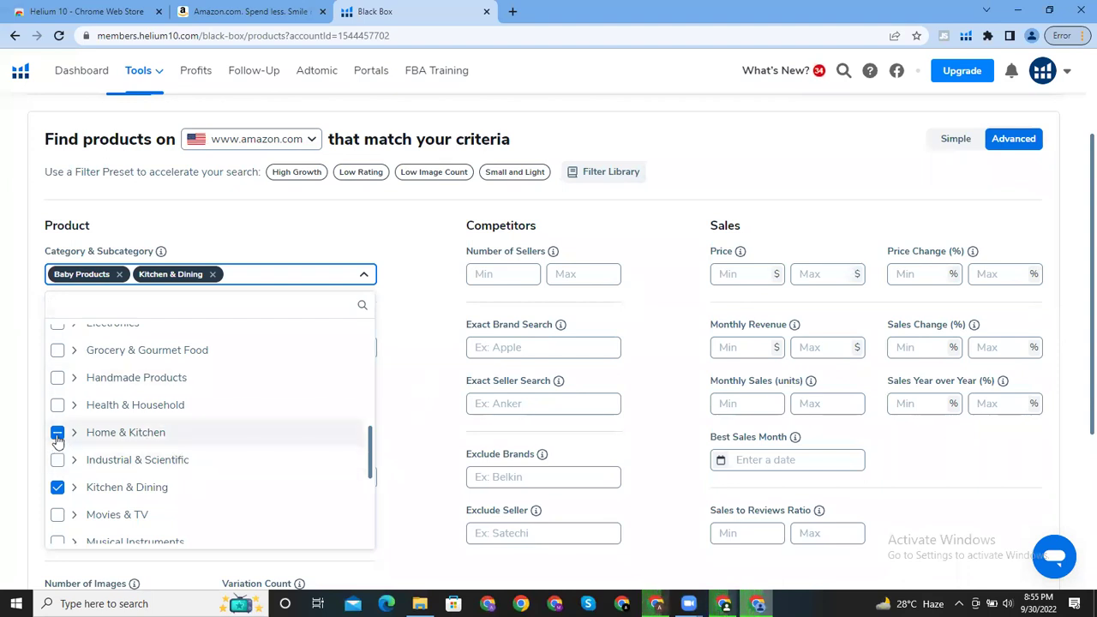
{"action": "left_click", "coordinate": [58, 489]}
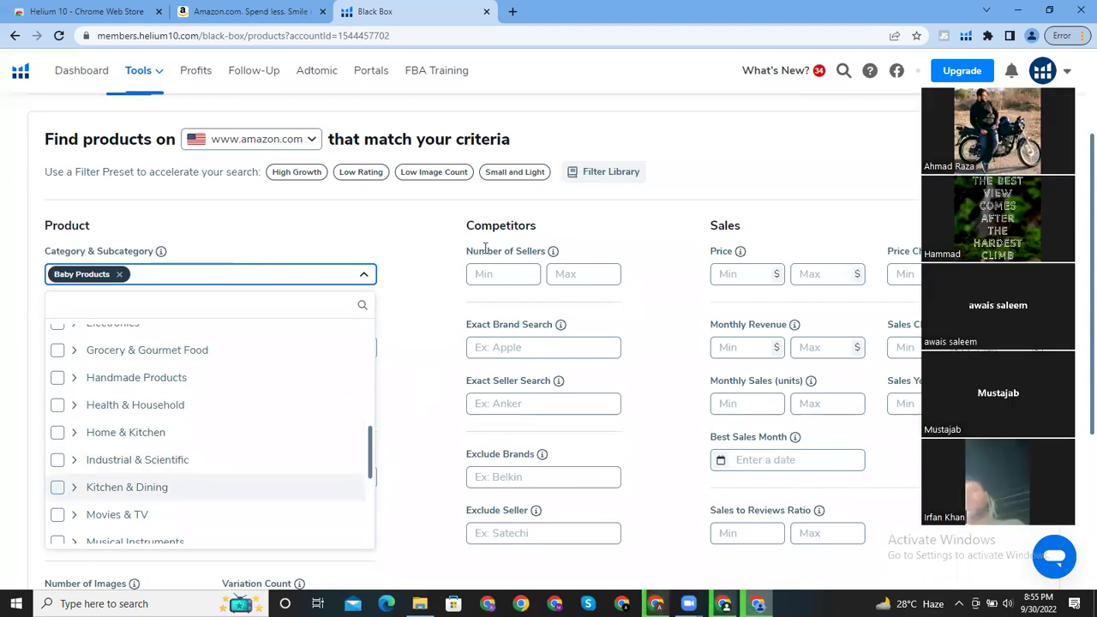
{"action": "left_click", "coordinate": [58, 489]}
{"action": "left_click", "coordinate": [439, 257]}
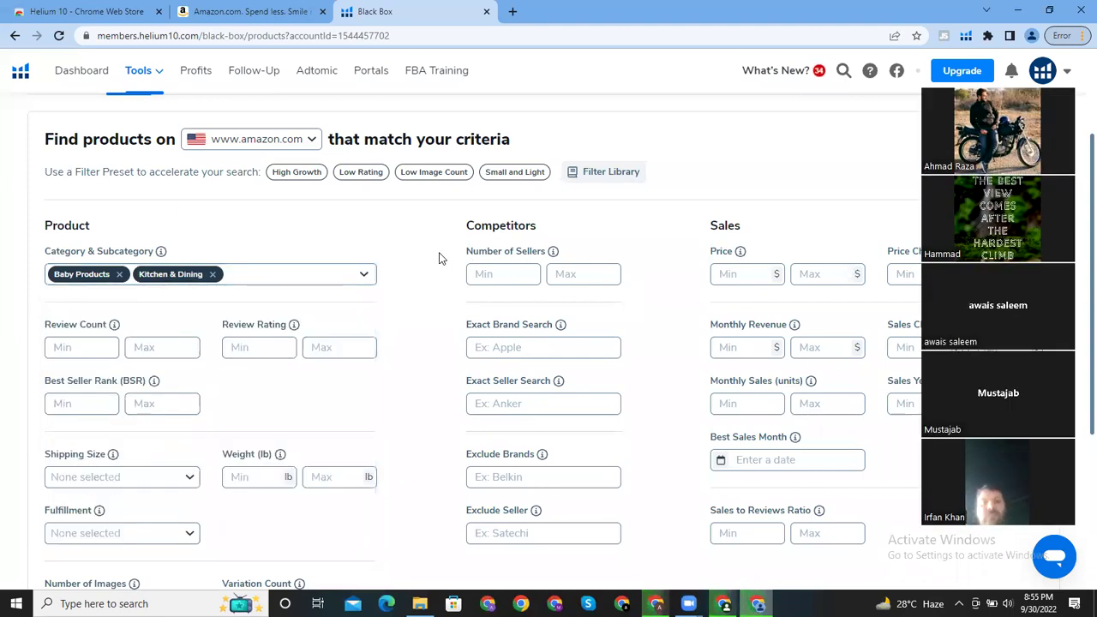